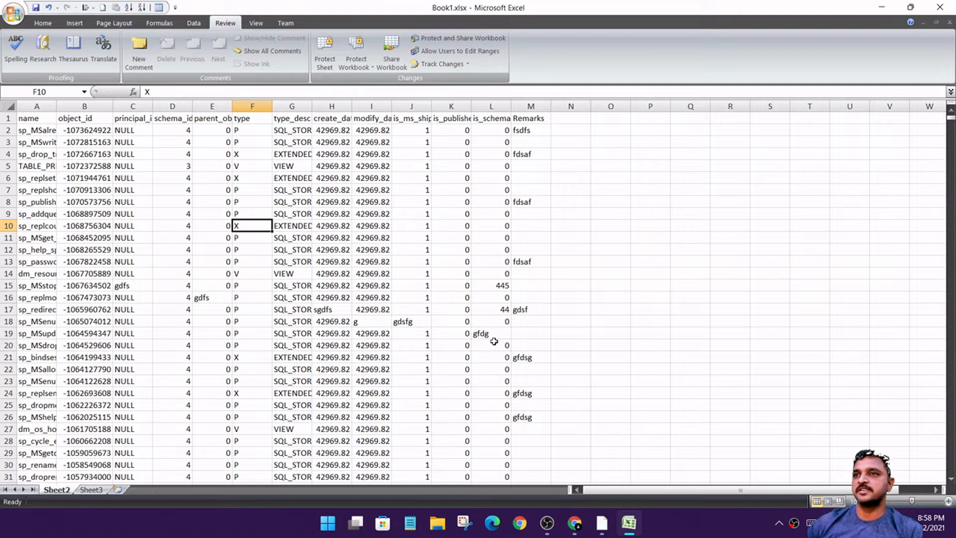
Widen the name, object_id and principal_id columns, and slightly widen the type_desc column
left_click_drag(292, 321, 252, 322)
left_click_drag(56, 106, 241, 106)
left_click(131, 202)
left_click(252, 155)
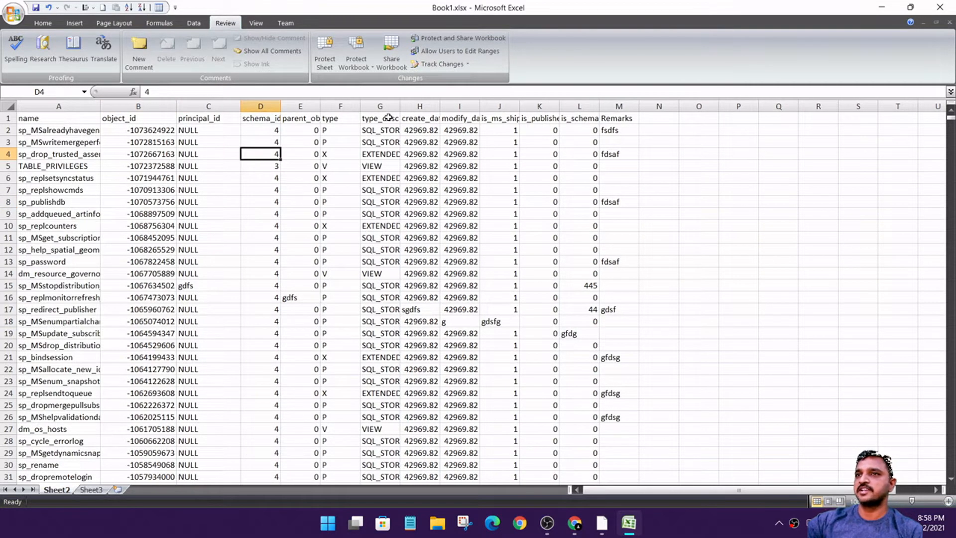
left_click(623, 142)
left_click_drag(400, 106, 402, 106)
left_click(369, 177)
left_click_drag(76, 141, 159, 176)
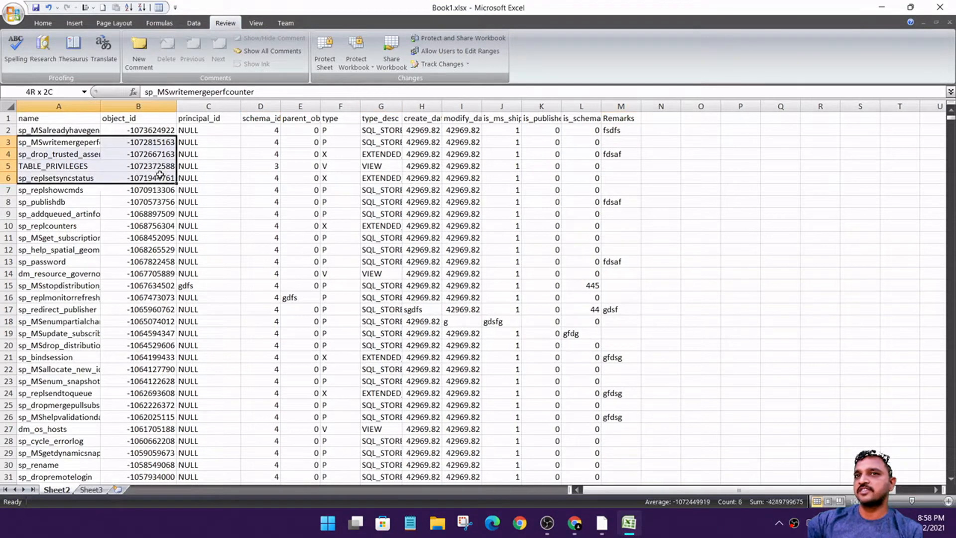
left_click(182, 259)
left_click(239, 273)
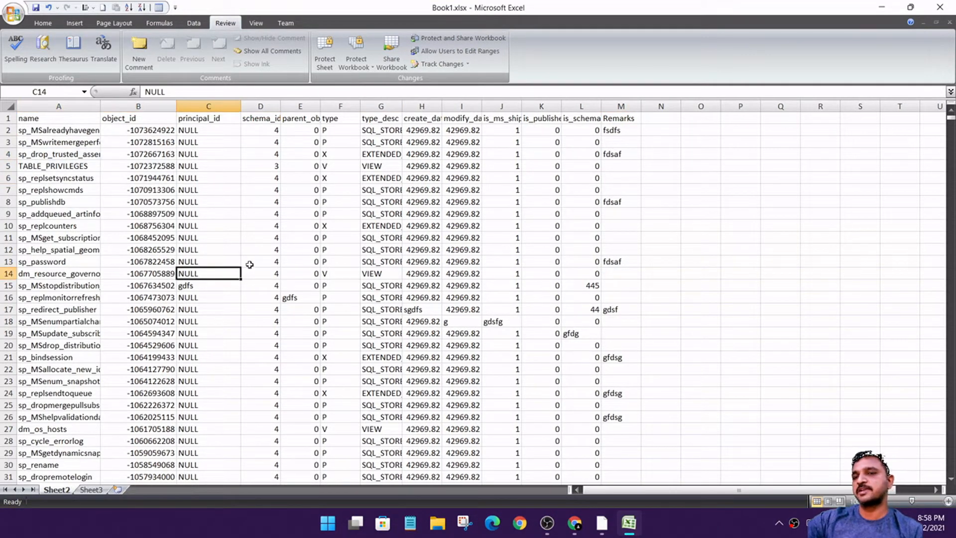
left_click(265, 275)
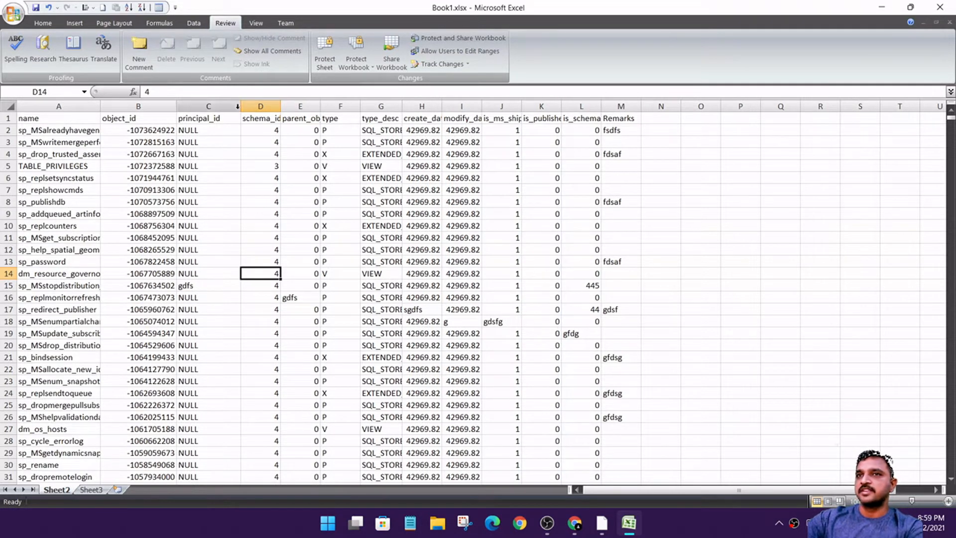
Narrow the principal_id column and widen the last data column before Remarks
left_click_drag(240, 106, 215, 107)
left_click(240, 154)
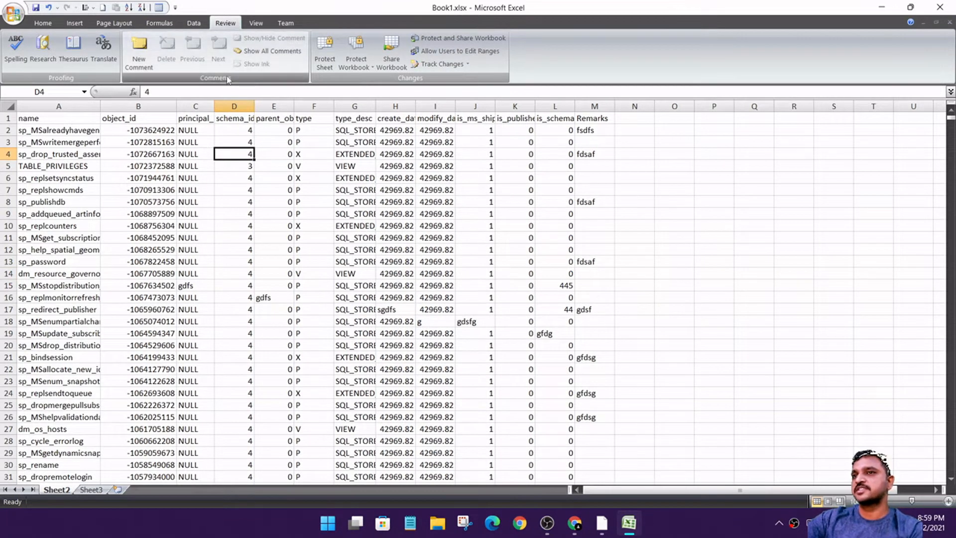
left_click_drag(37, 106, 599, 106)
left_click(631, 151)
left_click(566, 140)
left_click(613, 140)
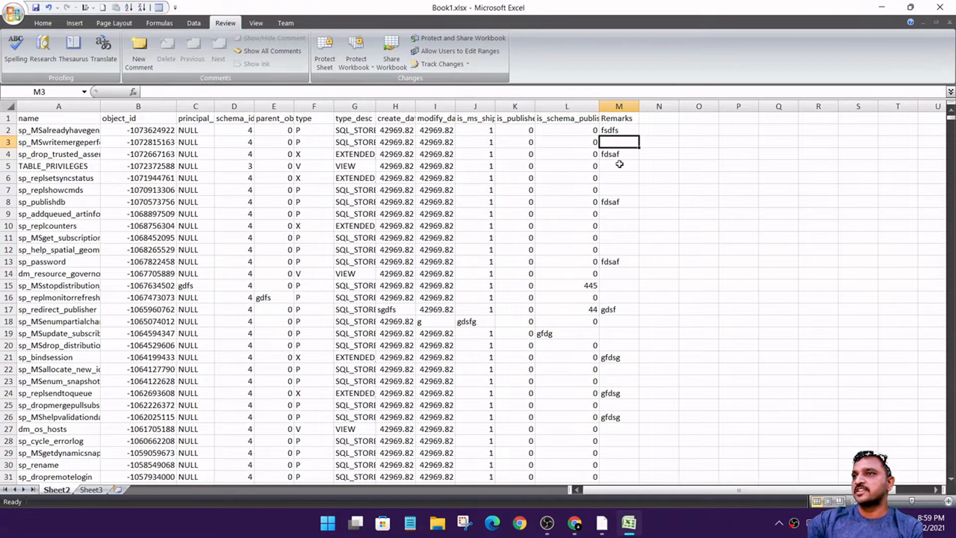
left_click(55, 214)
left_click(149, 262)
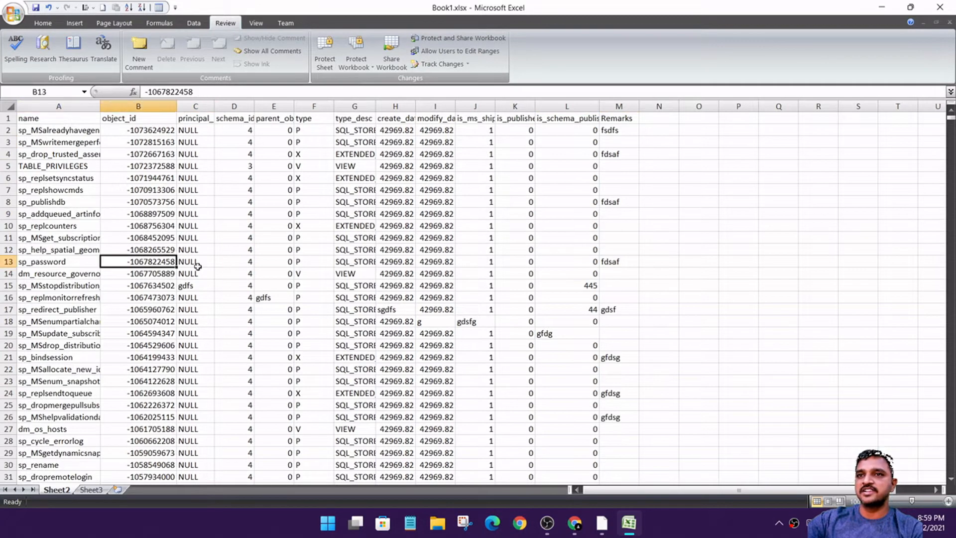
left_click(349, 298)
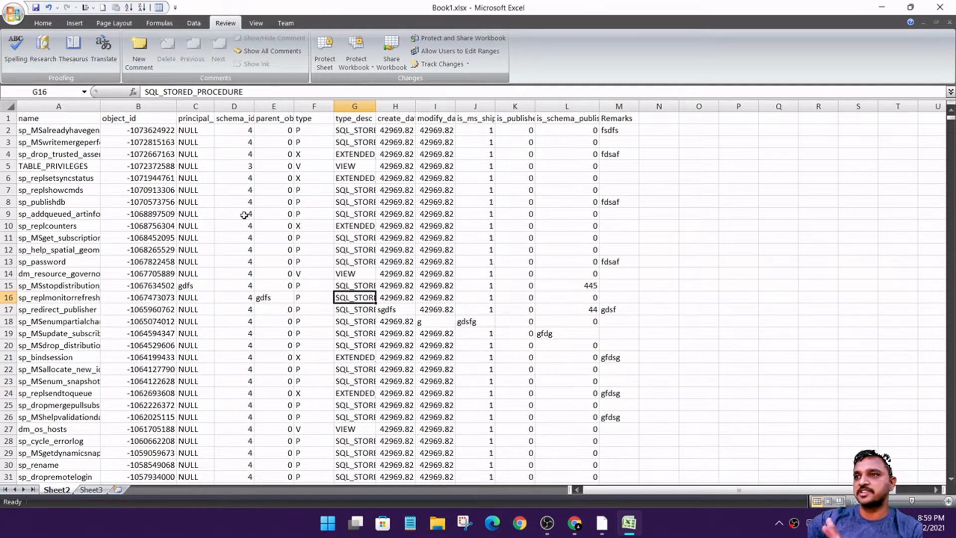
left_click(523, 192)
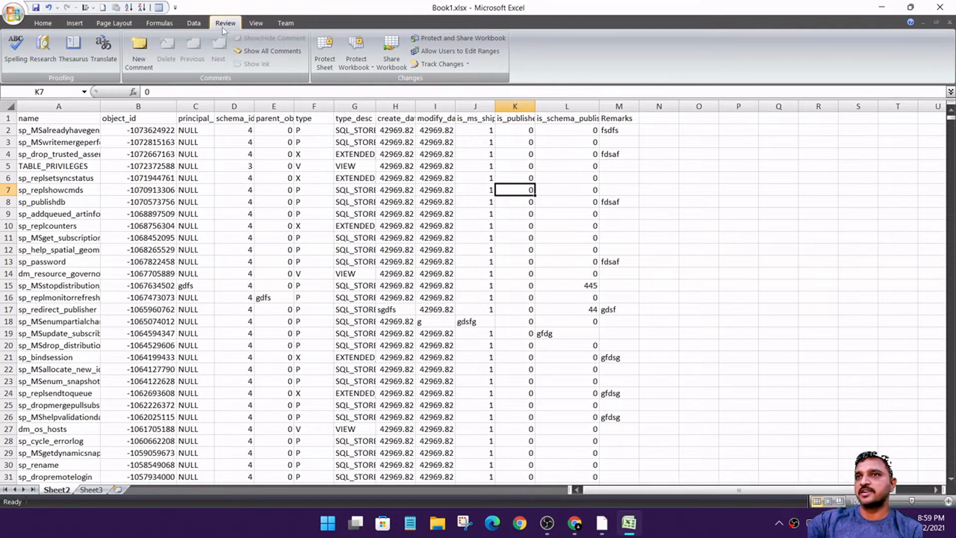
Open the Highlight Changes settings and enable tracking changes while editing, which also shares the workbook
left_click(456, 69)
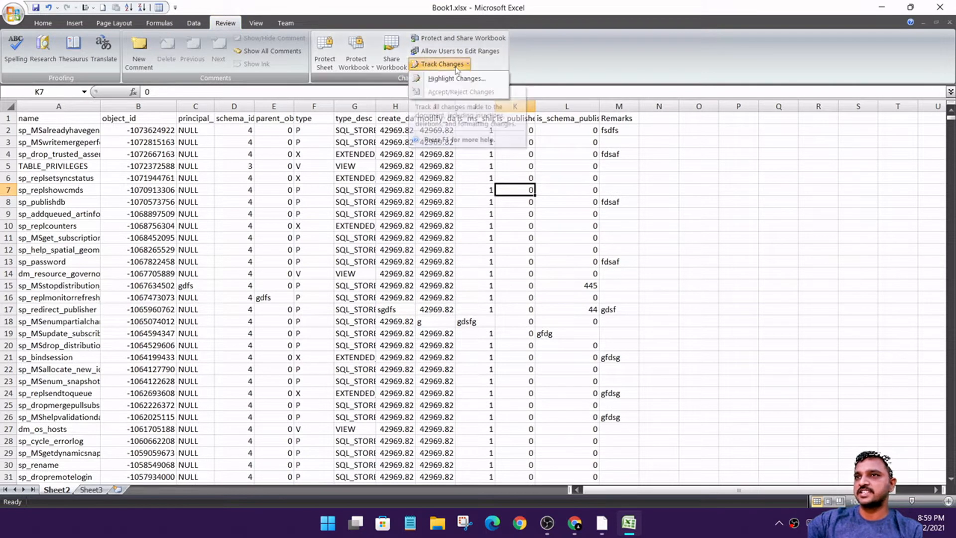
left_click(453, 79)
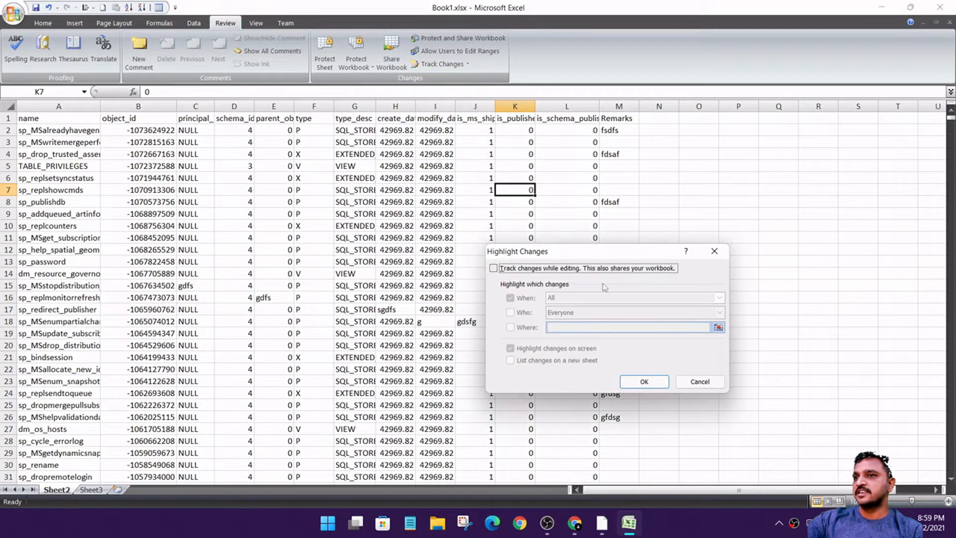
left_click(494, 269)
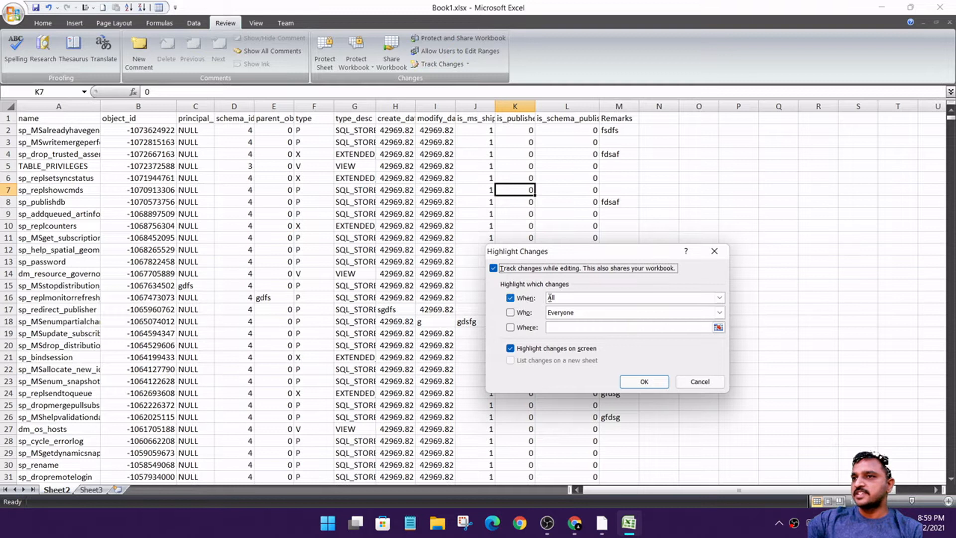
Try the Since date option for when changes are highlighted, and set it back to All
left_click(719, 297)
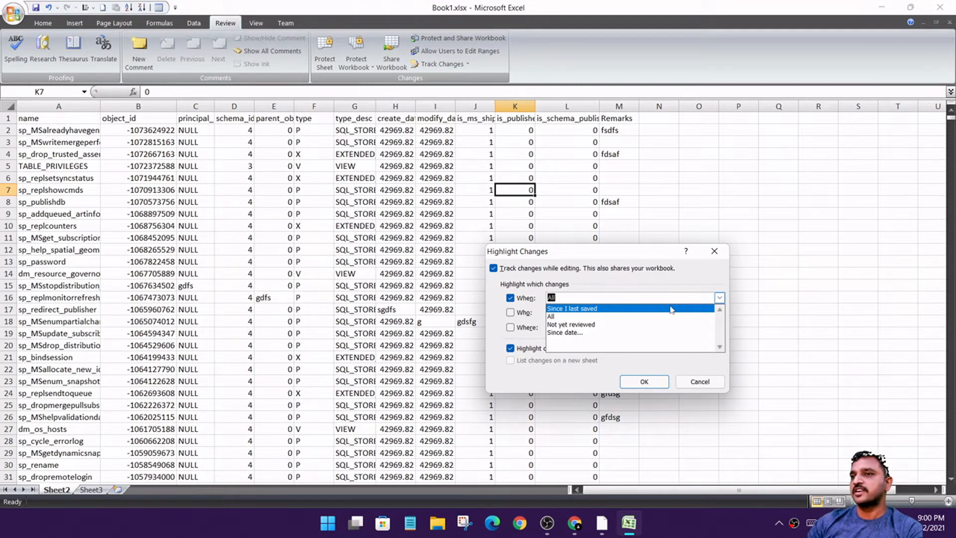
left_click(567, 333)
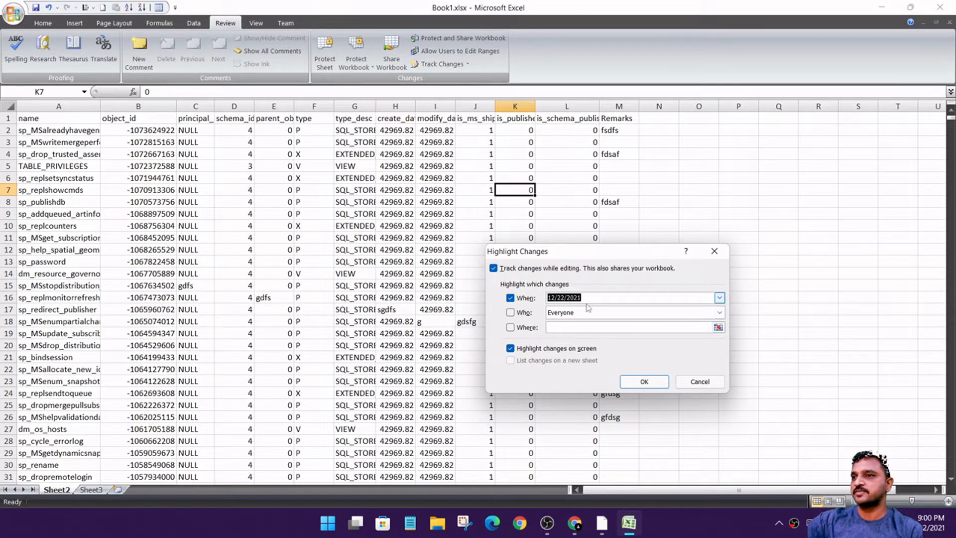
left_click(719, 298)
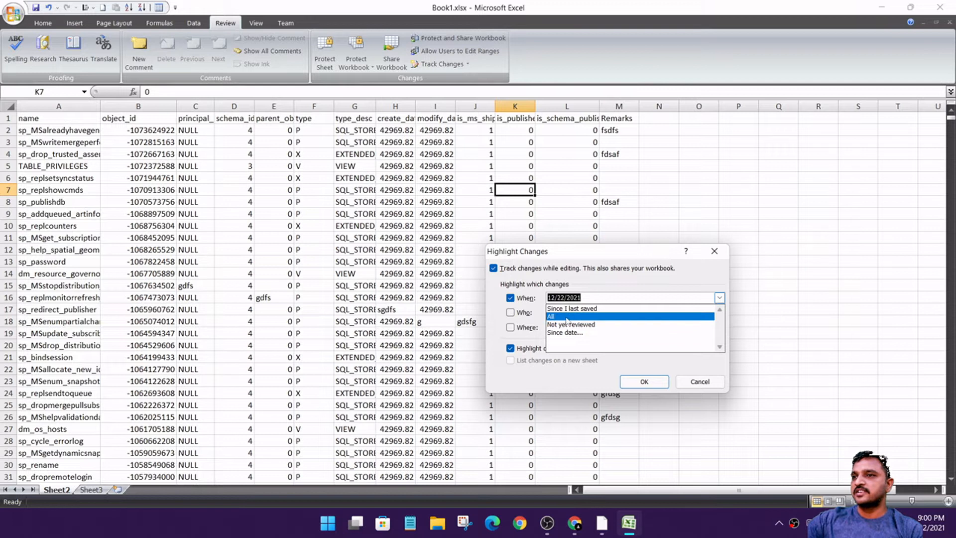
left_click(569, 317)
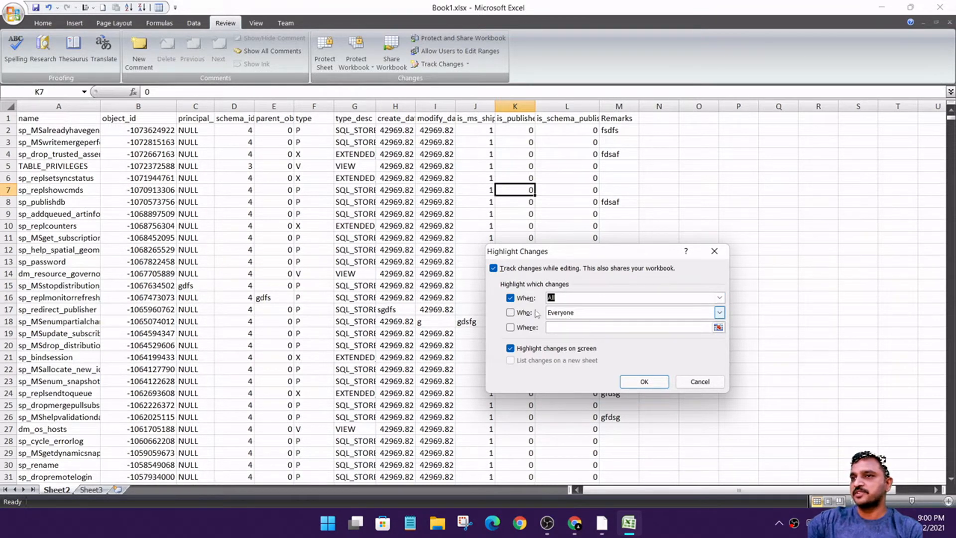
Enable the Who filter for highlighted changes and keep it set to Everyone
left_click(719, 312)
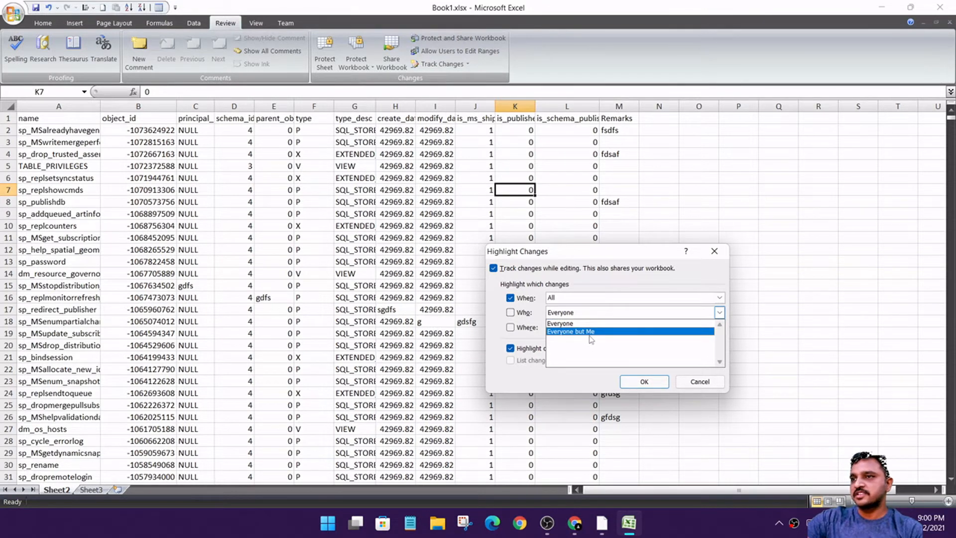
left_click(516, 316)
left_click(517, 314)
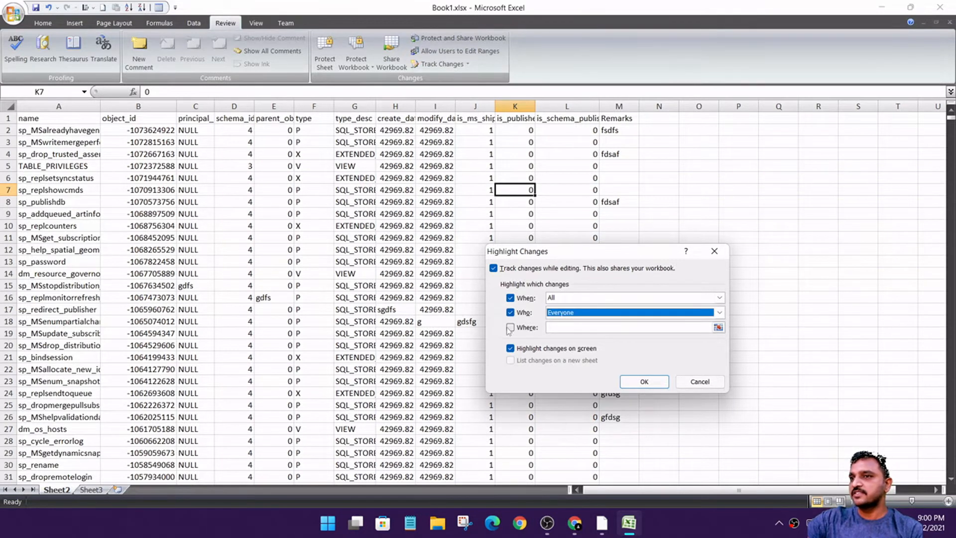
Limit change highlighting to columns $A:$M and apply the tracking settings, accepting the workbook save
left_click(718, 327)
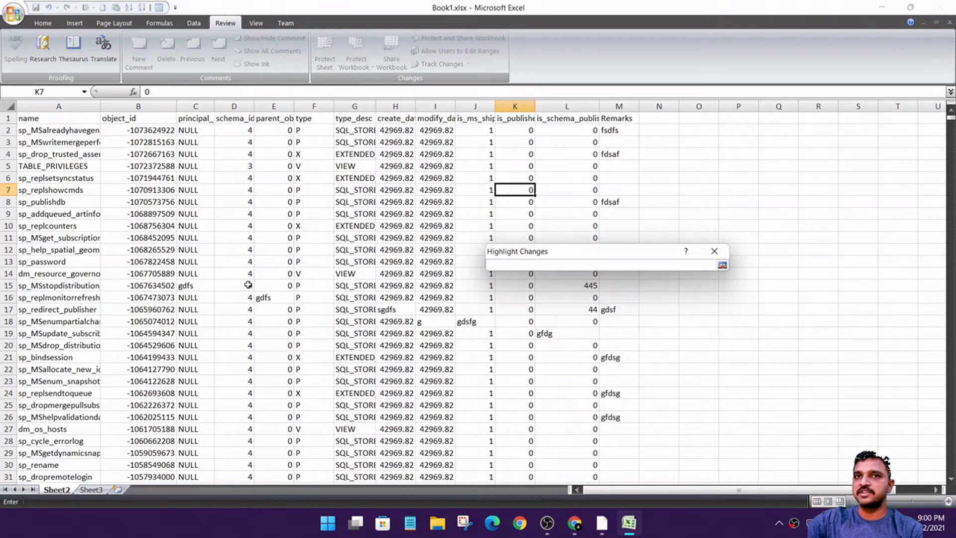
left_click_drag(48, 102, 620, 107)
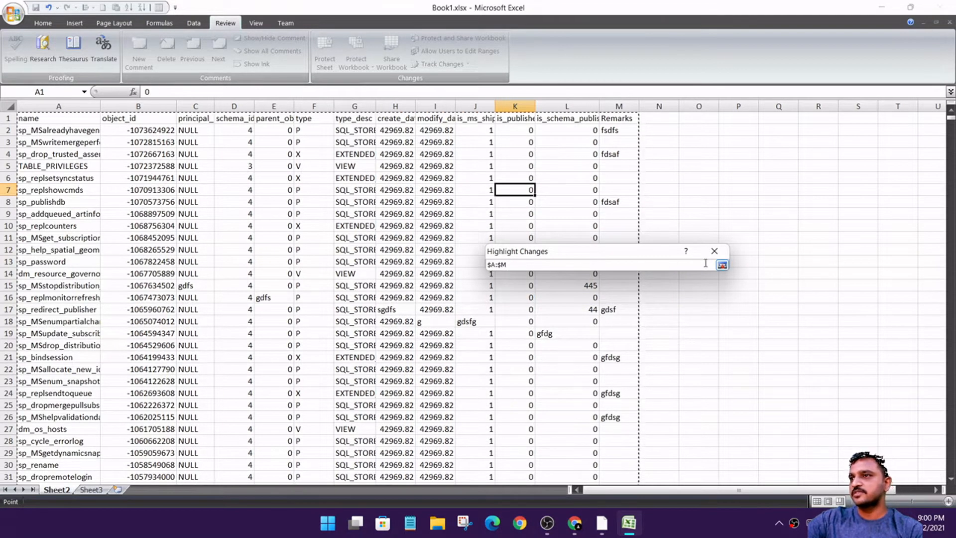
left_click(721, 265)
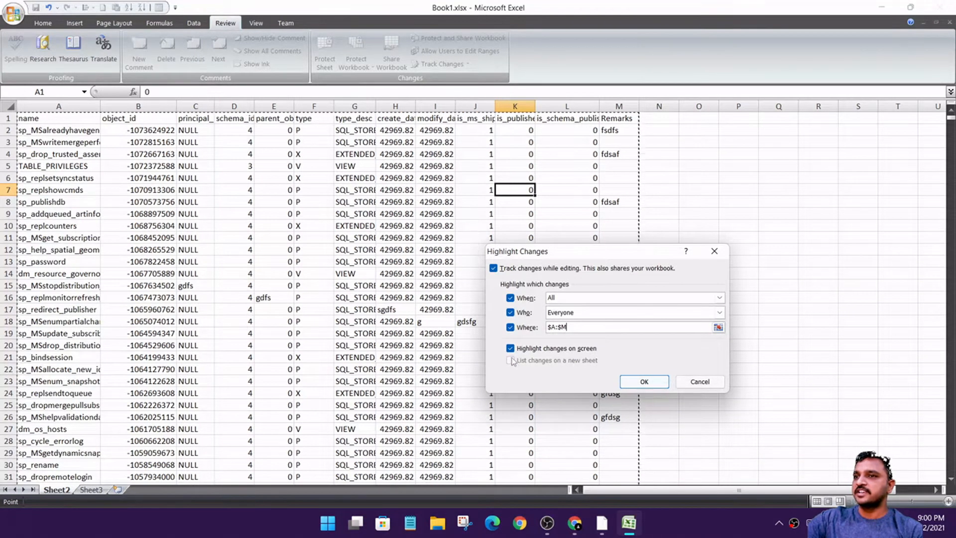
left_click(643, 382)
key("Return")
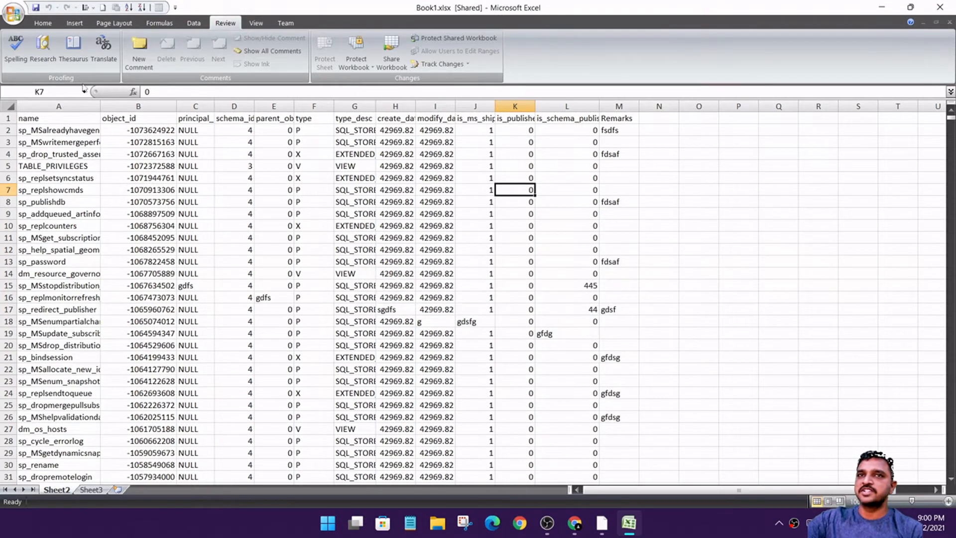
left_click(427, 239)
scroll(443, 278, "down", 7)
scroll(442, 277, "up", 7)
left_click(559, 250)
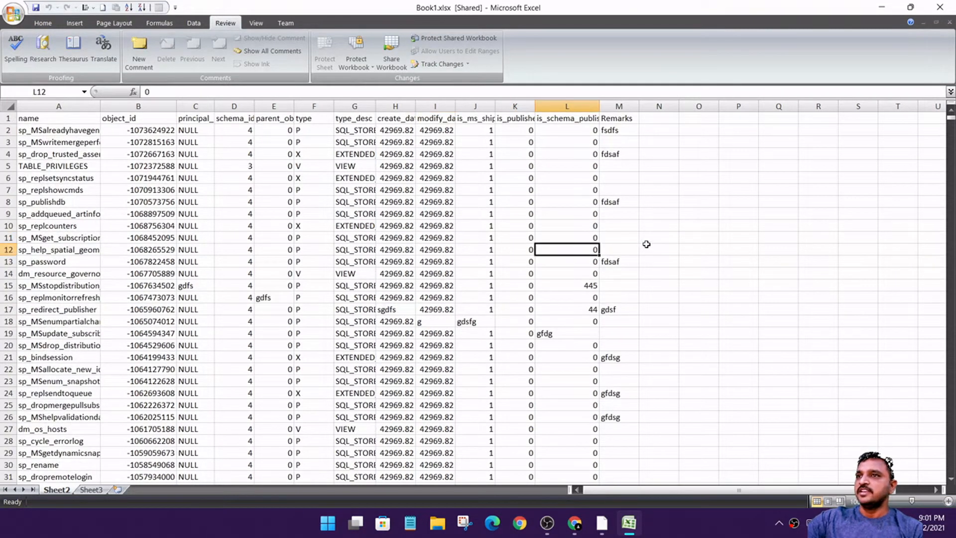
left_click(657, 216)
Enter the sample text fdsnm in M10, fdsfa in a column O cell just above row 12, and fsdaf in O13
left_click(614, 222)
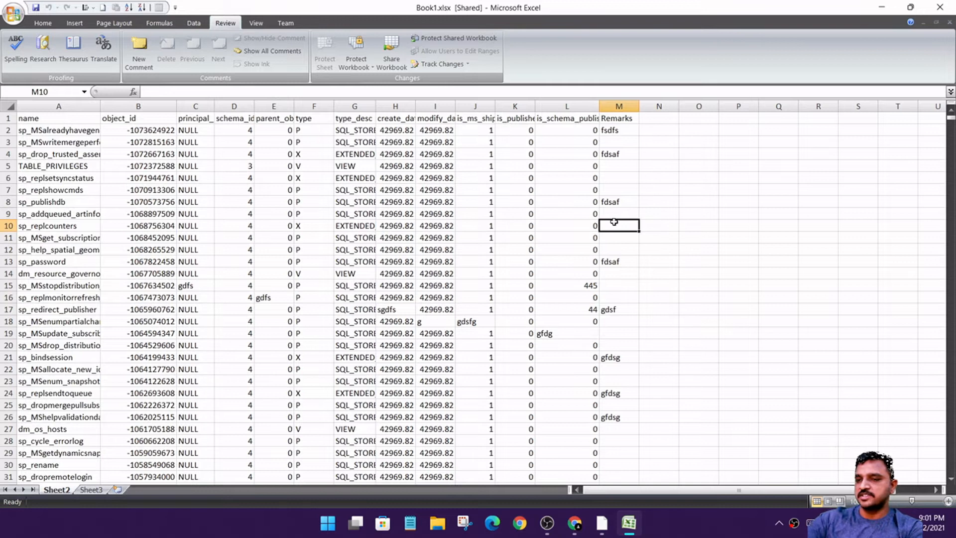
type("fdsnm")
left_click(713, 232)
type("fdsfa")
left_click(686, 261)
type("fsdaf")
Enter fdsaf in the Remarks cells M16 and M20
left_click(693, 298)
left_click(622, 301)
type("fdsaf")
left_click(618, 345)
type("fdsaf")
Enter fdsaf in the Remarks cells M29, M36 and M39
scroll(627, 324, "down", 4)
left_click(622, 309)
type("f")
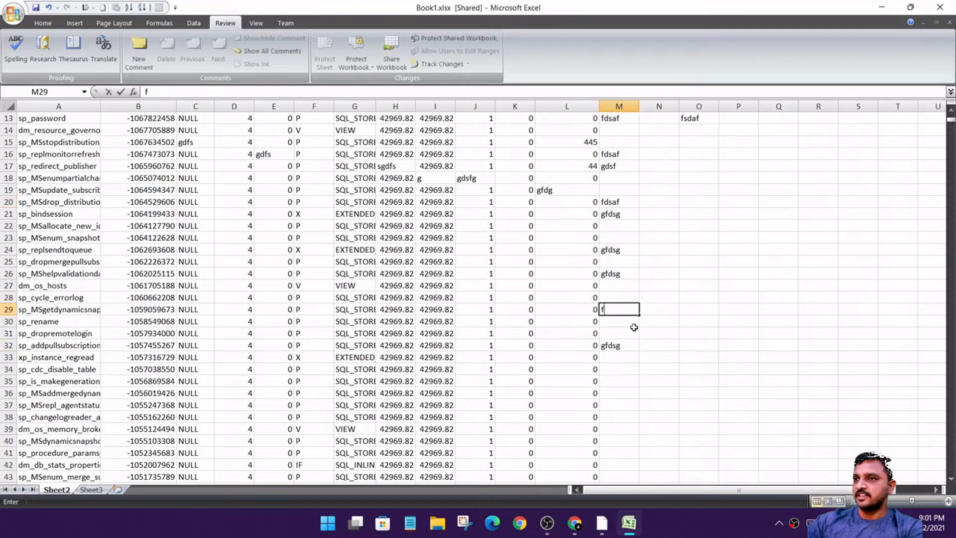
type("dsaf")
left_click(629, 395)
type("fdsaf")
left_click(625, 431)
type("fdsaf")
left_click(622, 444)
Set E35 to 5, and E36 and E37 to 4
left_click(527, 405)
left_click(369, 383)
left_click(280, 381)
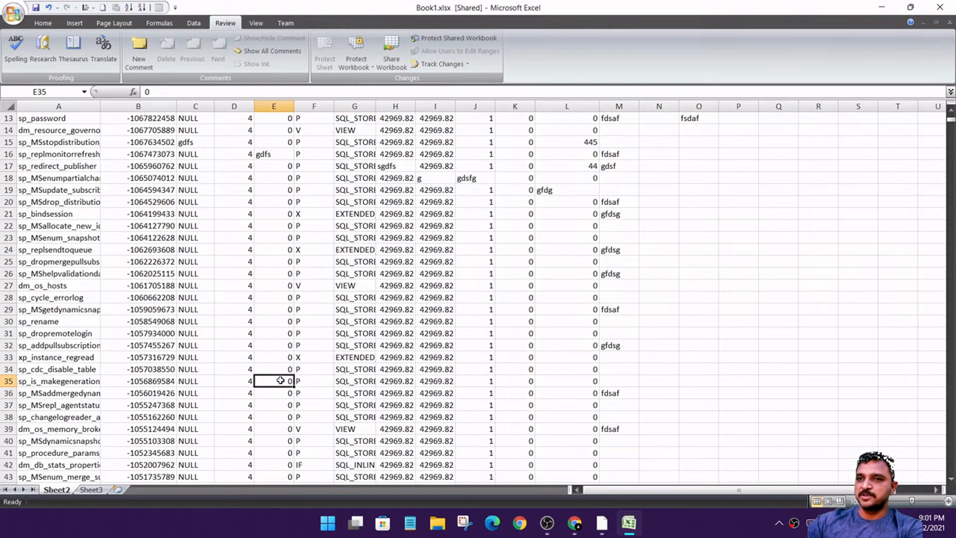
type("5")
key("Return")
type("4")
key("Return")
type("4")
key("Return")
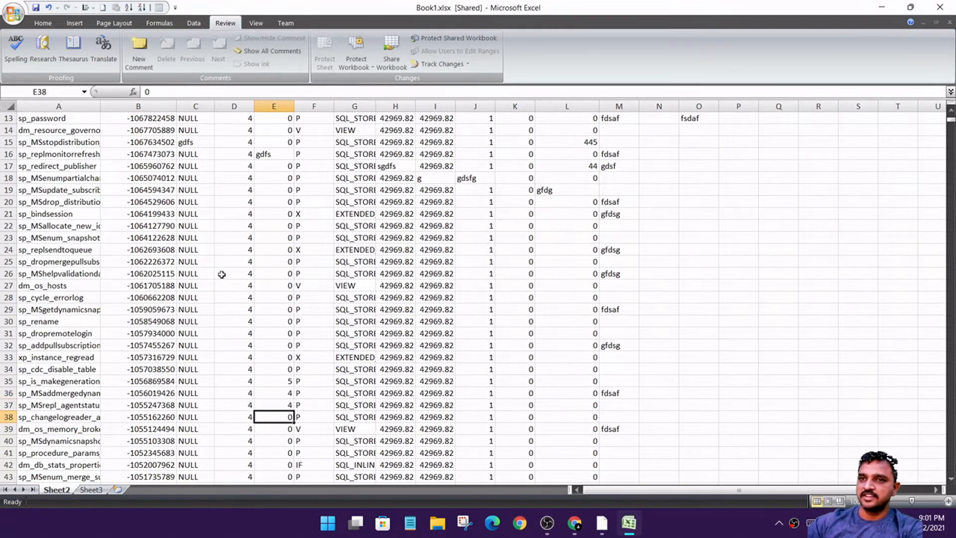
Start a new row 2343 below the last record with fdsf, fdsaf, fdsf and fdsaf in columns A to D
left_click(247, 262)
scroll(222, 320, "down", 6)
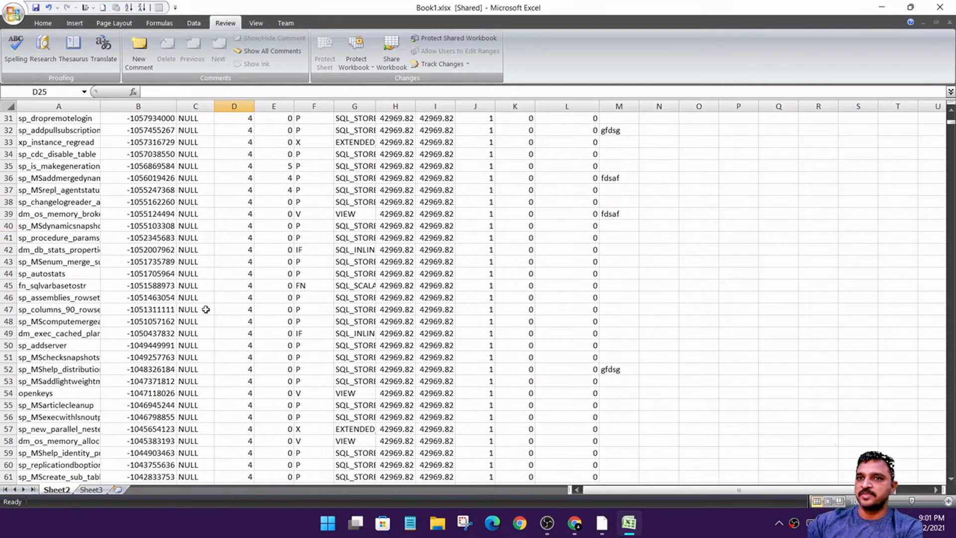
left_click(196, 299)
scroll(224, 289, "down", 10)
left_click(252, 278)
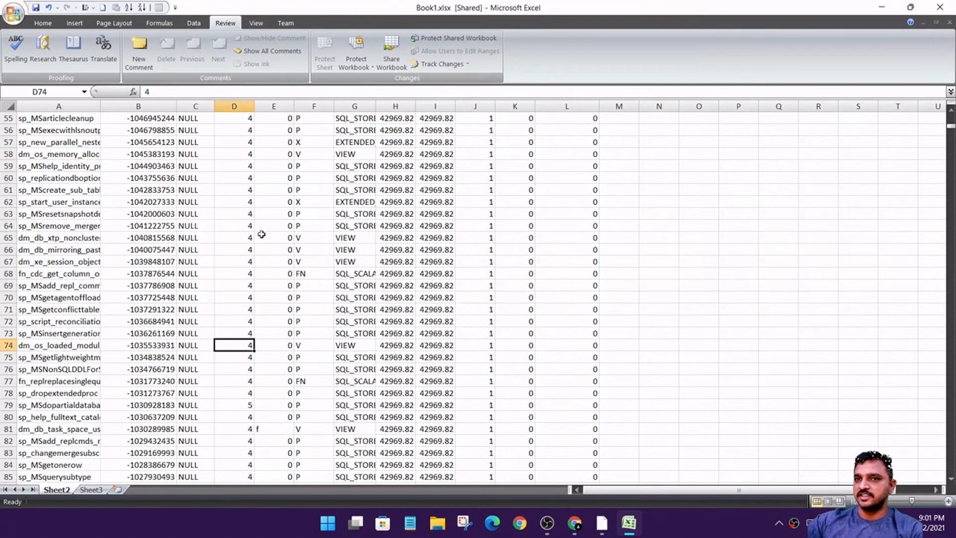
key("ctrl+shift+Down")
scroll(247, 337, "down", 10)
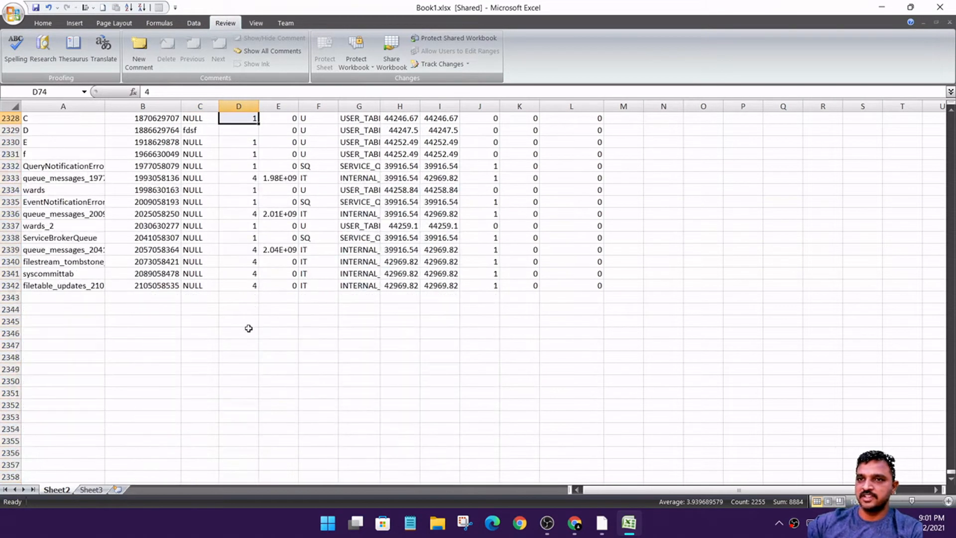
left_click(85, 299)
type("fdsf")
key("Tab")
type("fdsaf")
key("Tab")
type("fdsf")
key("Tab")
type("fdsaf")
key("Tab")
Enter fdsa in E2343, F2343 and G2343, and fd543 in H2343
type("fdsa")
key("Tab")
type("fdsa")
key("Tab")
type("fdsa")
key("Tab")
type("fd543")
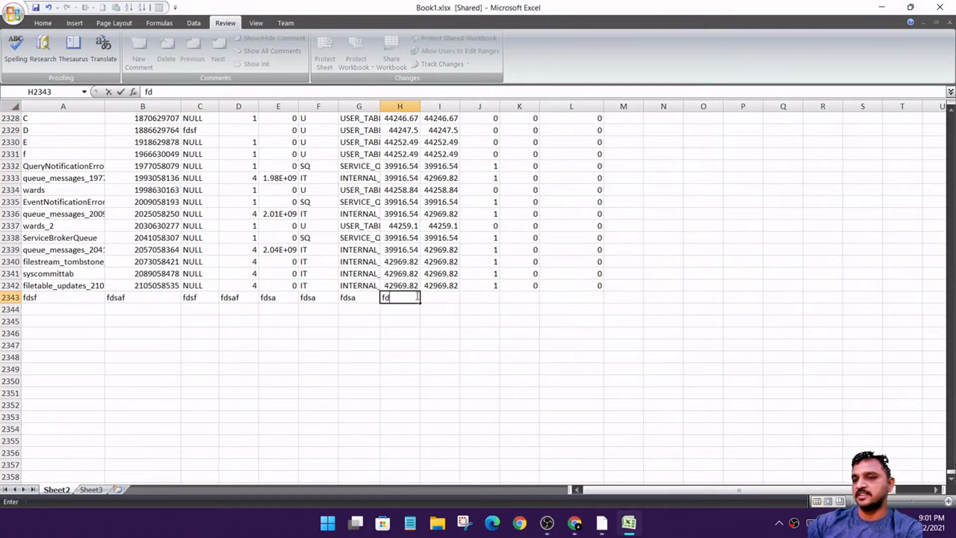
key("Tab")
Complete row 2343 with 5342 in I, 5432 in J, and 5342 in both K and L
type("5342")
key("Tab")
type("5432")
key("Tab")
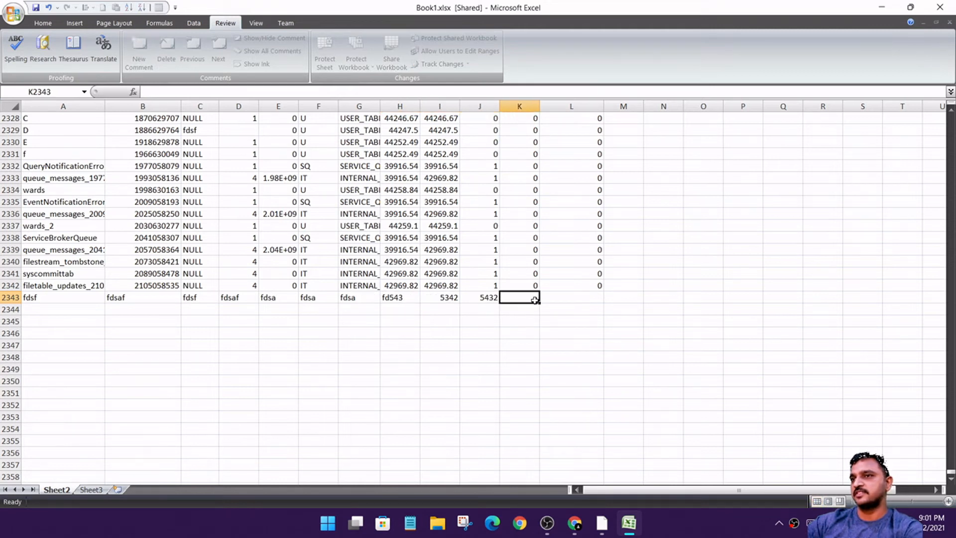
type("5342")
key("Tab")
type("5342")
Set cells L2278, K2280 and K2284 to 4
scroll(597, 301, "up", 20)
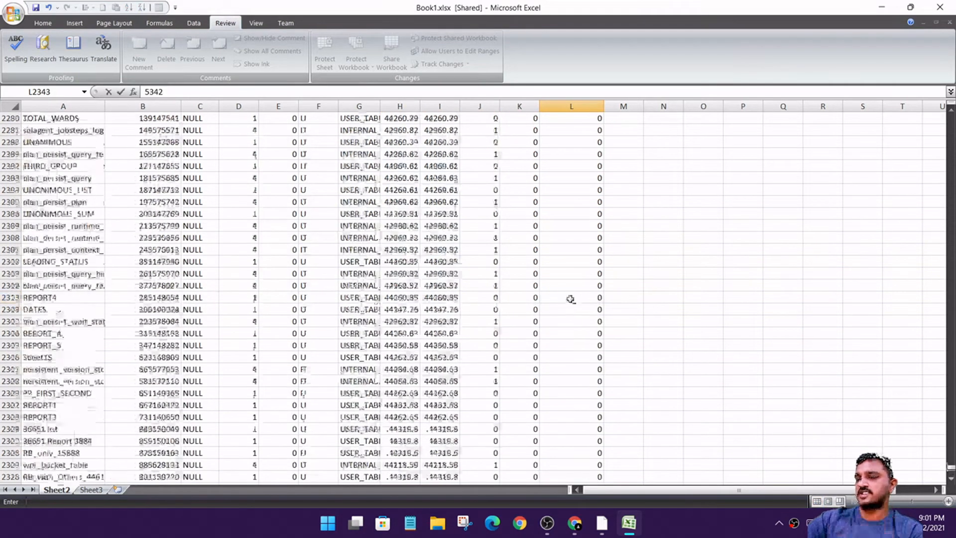
left_click(539, 285)
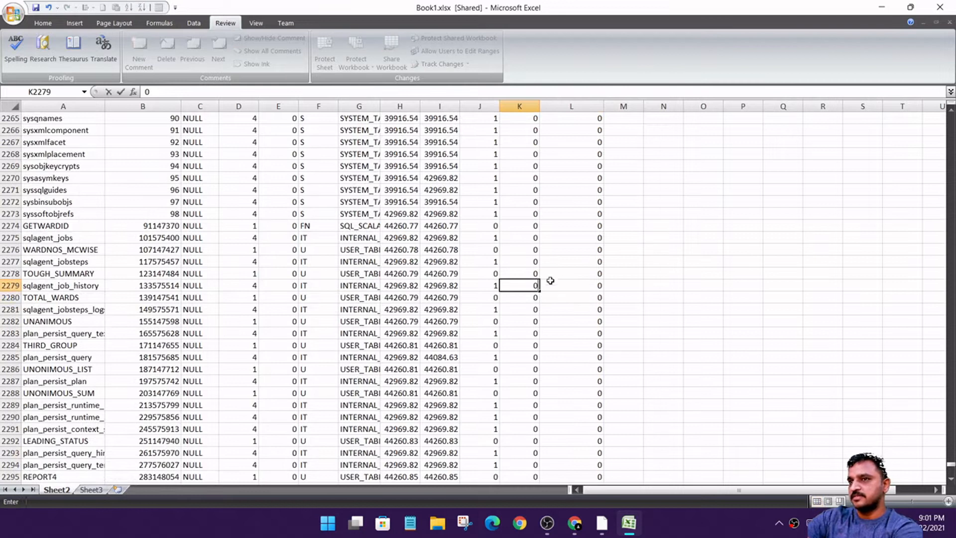
left_click(586, 273)
type("4")
left_click(515, 294)
type("4")
left_click(520, 344)
type("4")
left_click(541, 370)
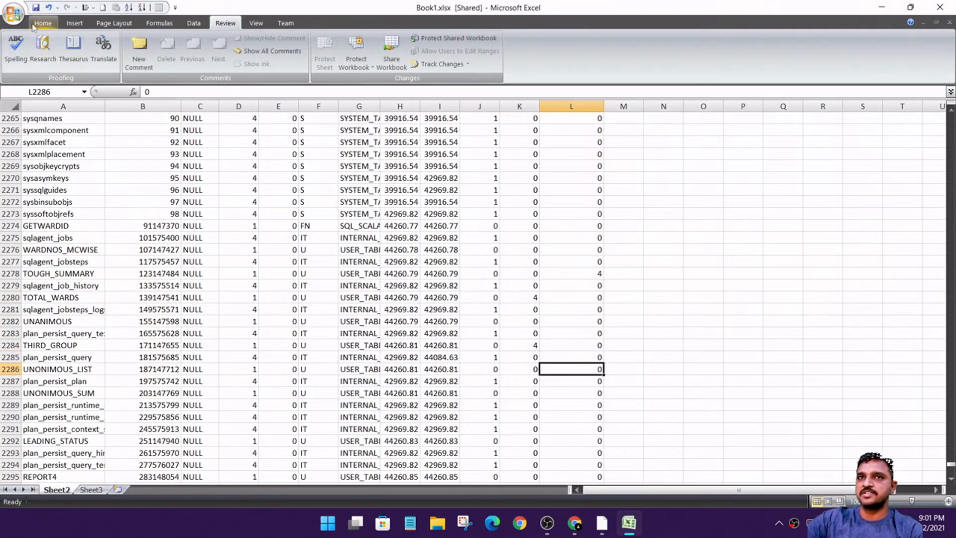
Save the workbook and try to highlight all changes by everyone in columns A to M of Sheet3
left_click(36, 7)
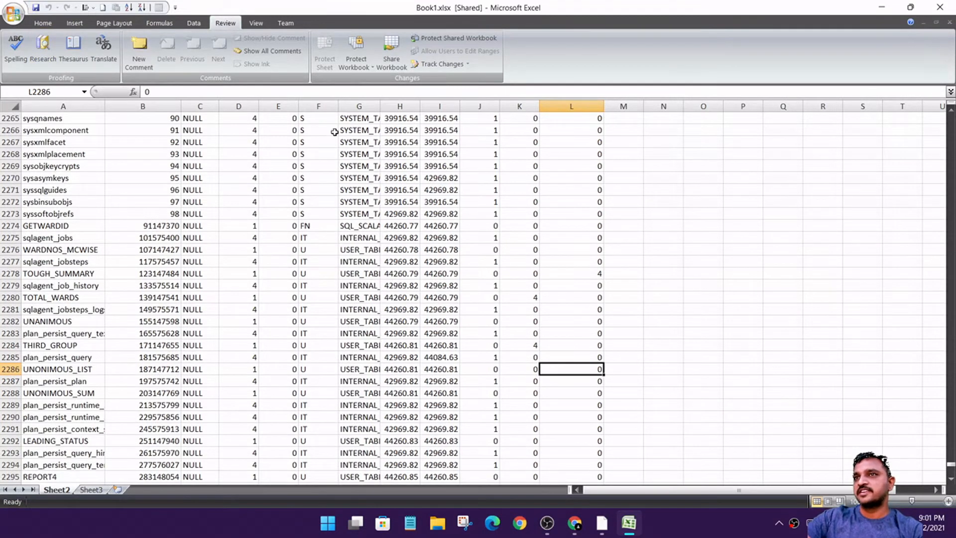
left_click(442, 64)
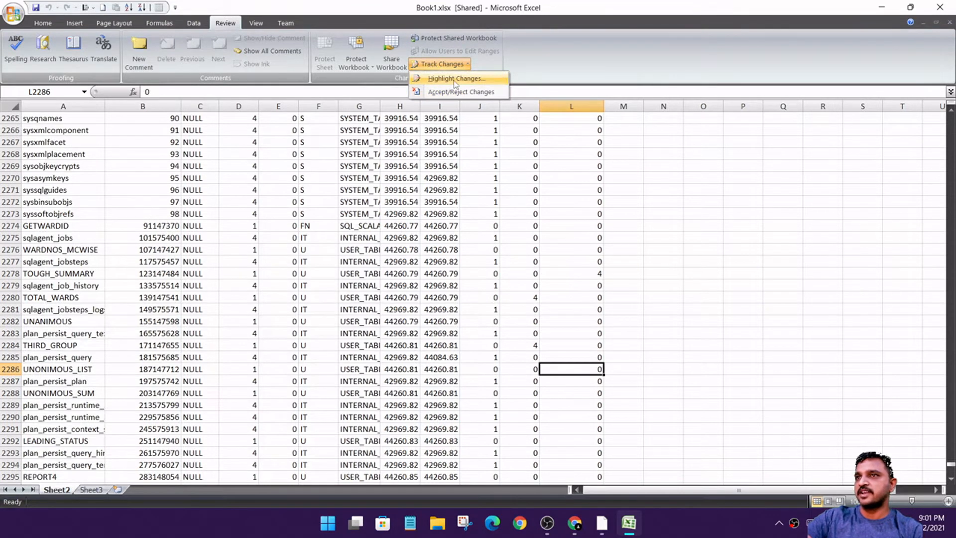
left_click(454, 78)
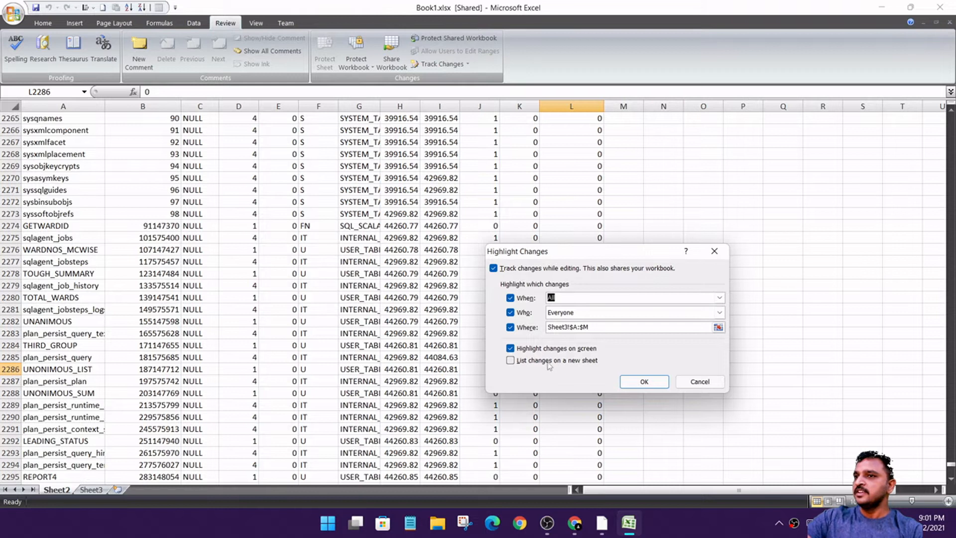
left_click(644, 381)
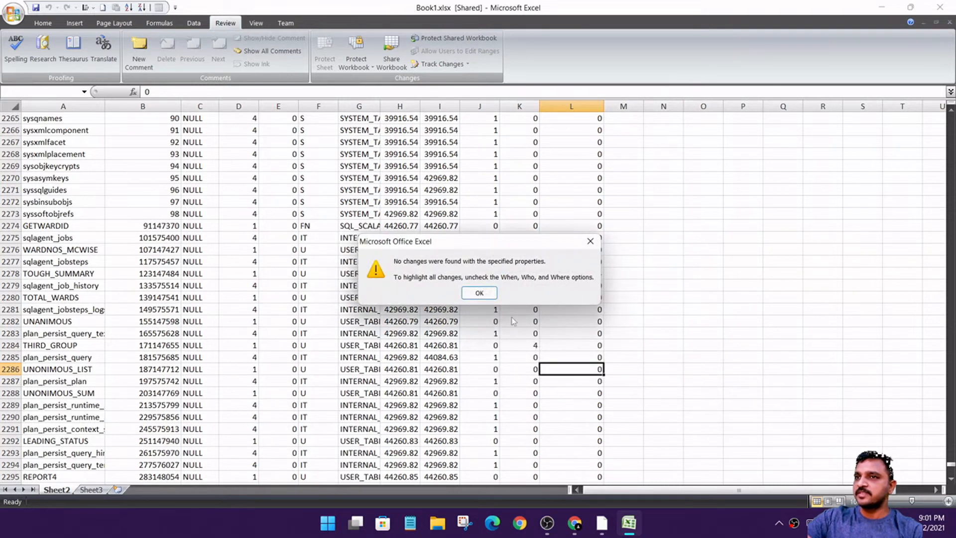
left_click(482, 289)
Set the tracked range to columns A to L of Sheet2 and highlight everyone's changes on screen, without listing them on a new sheet
left_click(441, 64)
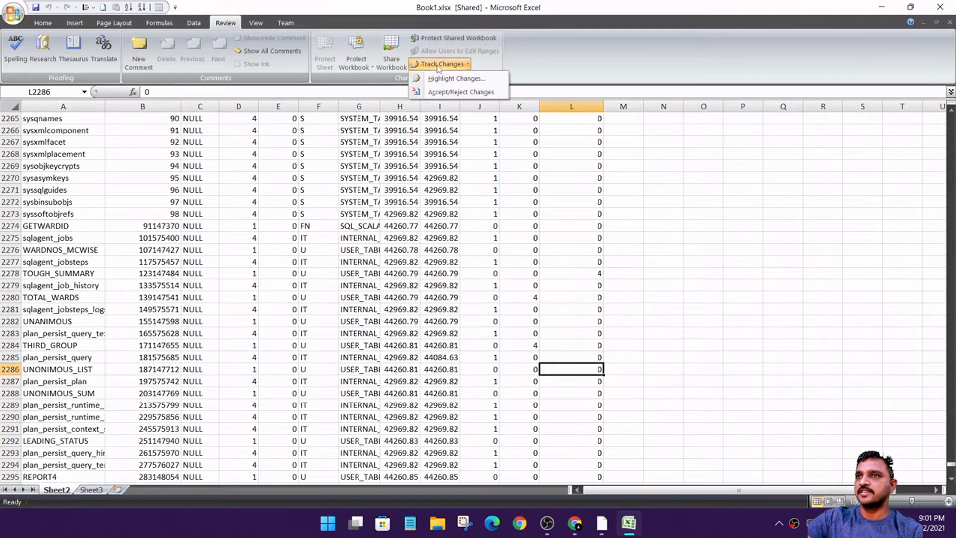
left_click(454, 78)
left_click(511, 362)
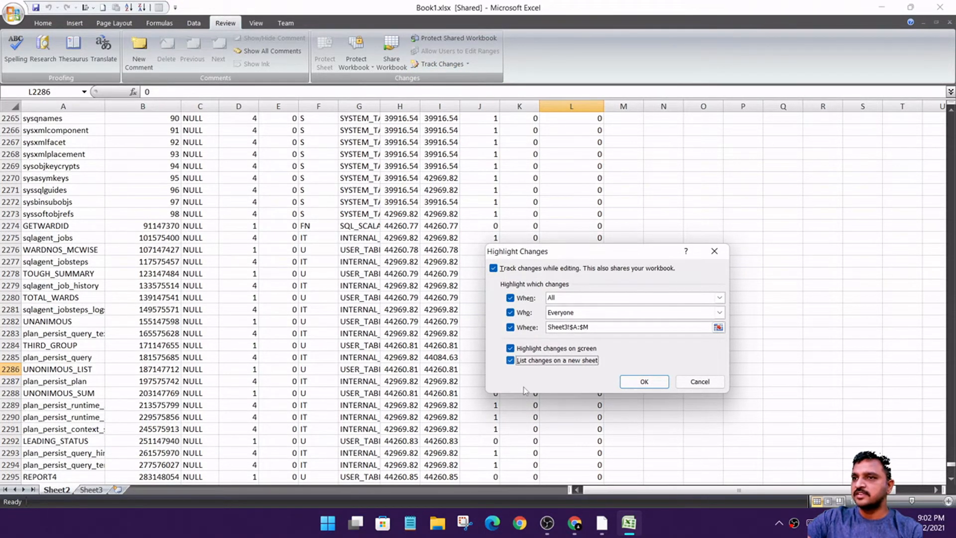
left_click(718, 327)
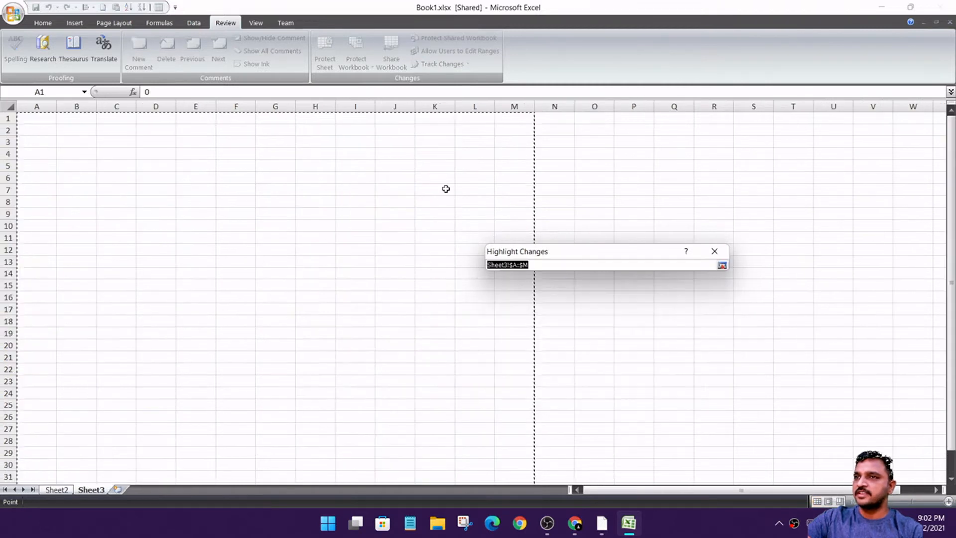
left_click(56, 490)
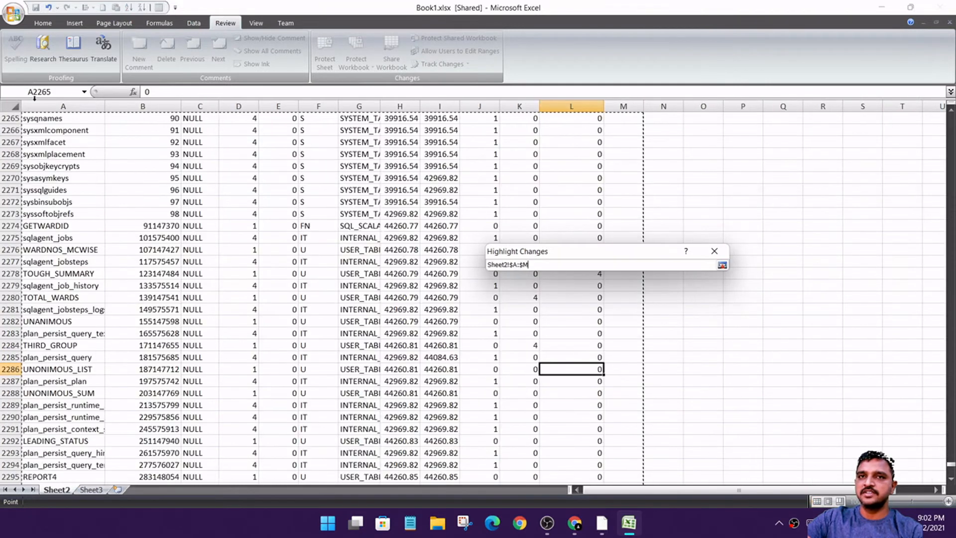
left_click_drag(51, 106, 572, 106)
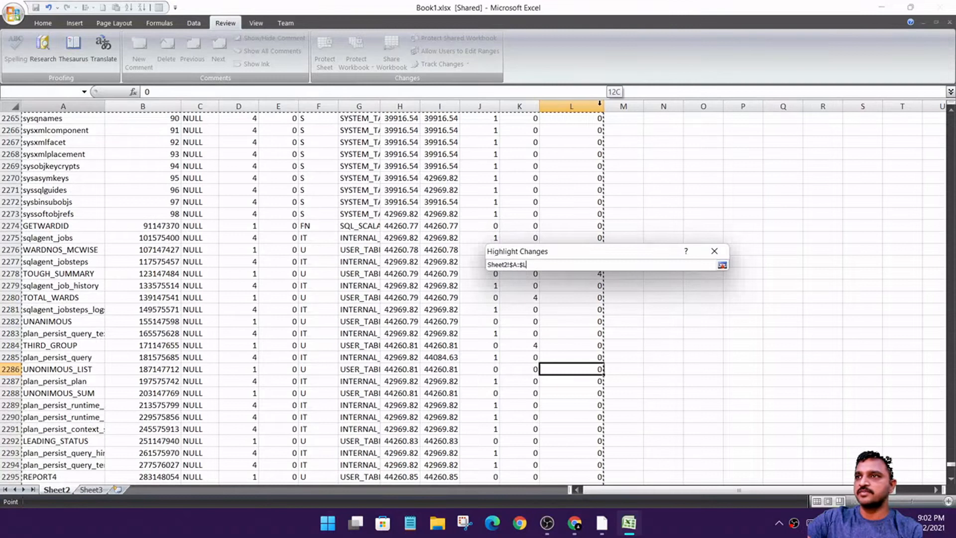
left_click(721, 265)
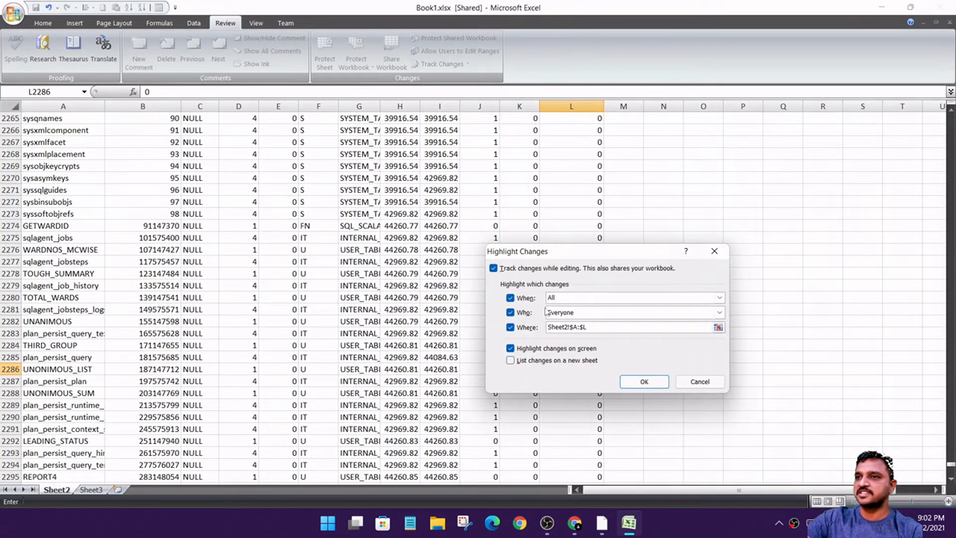
left_click(643, 382)
Inspect the highlighted cells in columns K and L around rows 2278 to 2284 and in row 2343, including their change notes
scroll(760, 289, "down", 6)
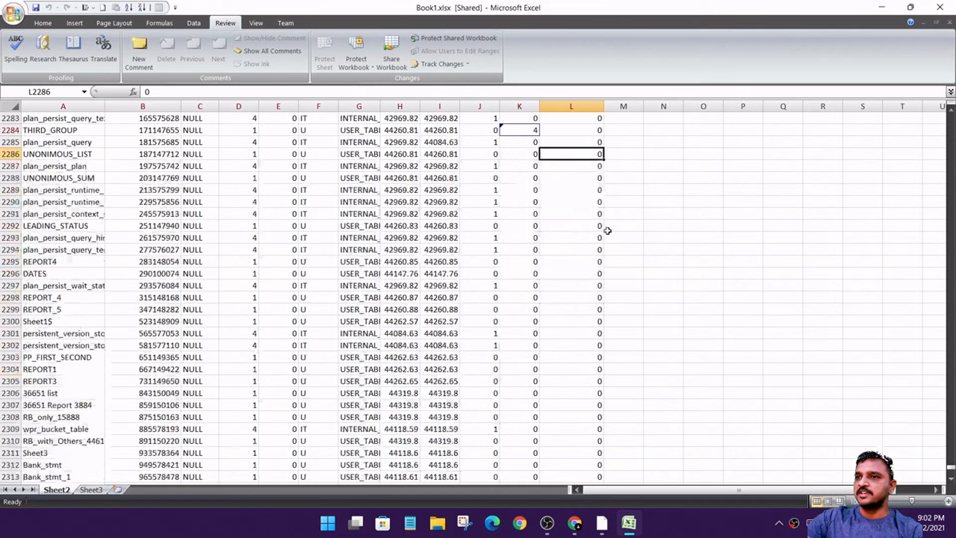
scroll(687, 187, "up", 5)
left_click(703, 225)
mouse_move(591, 238)
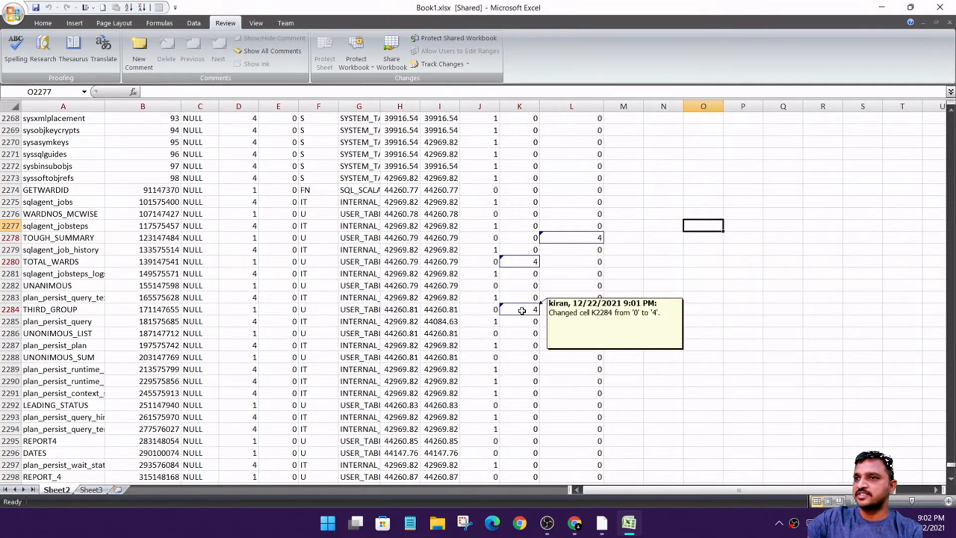
scroll(521, 311, "down", 20)
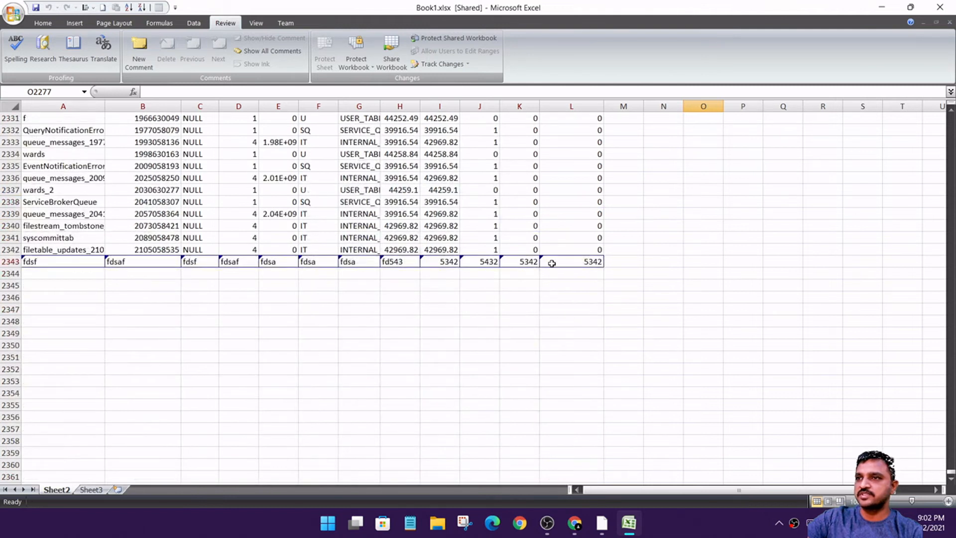
mouse_move(553, 261)
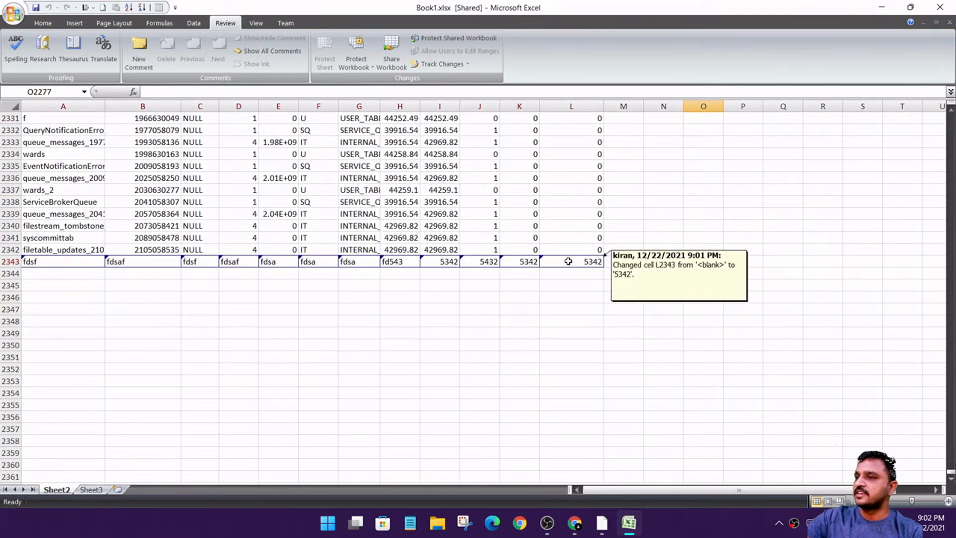
Look through Sheet2 for highlighted cells from the last rows back up to the header row
scroll(460, 228, "up", 19)
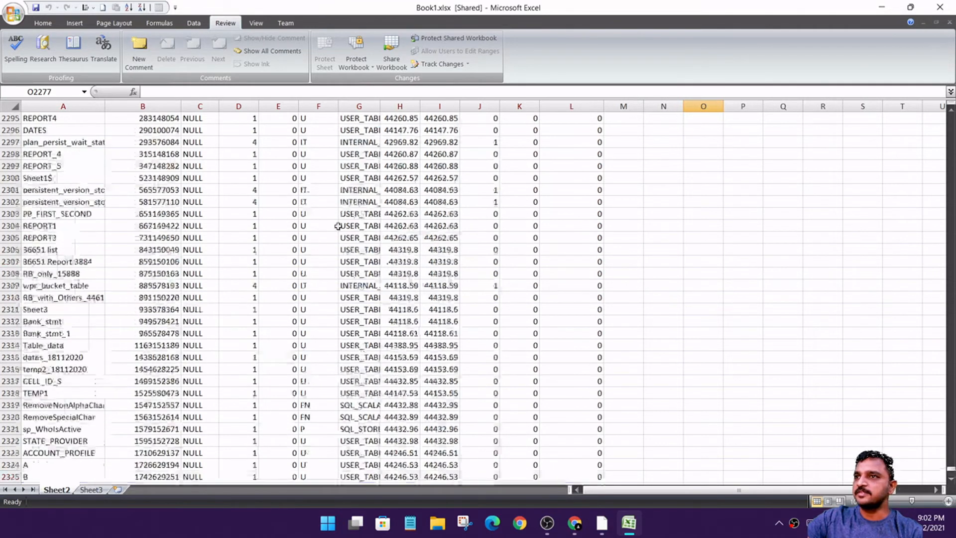
scroll(461, 228, "up", 8)
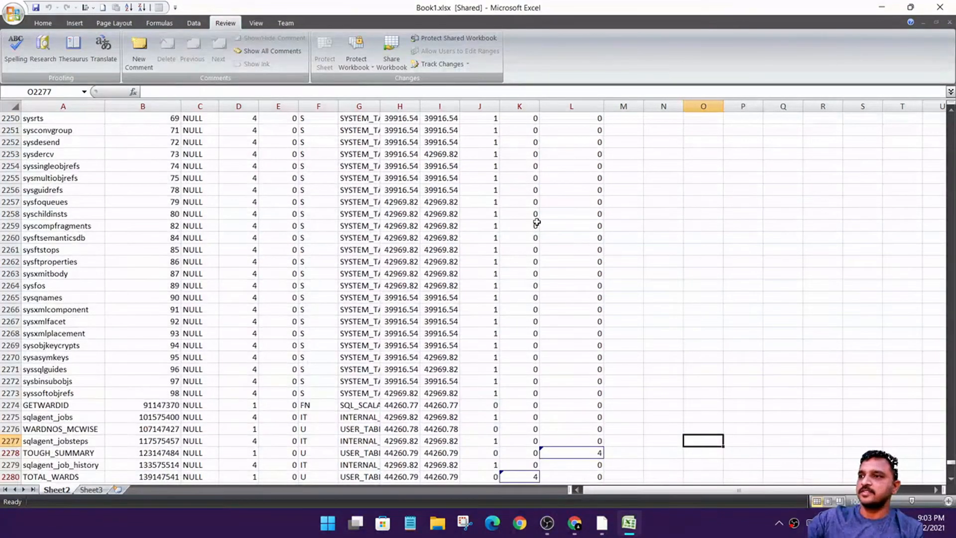
scroll(537, 222, "down", 3)
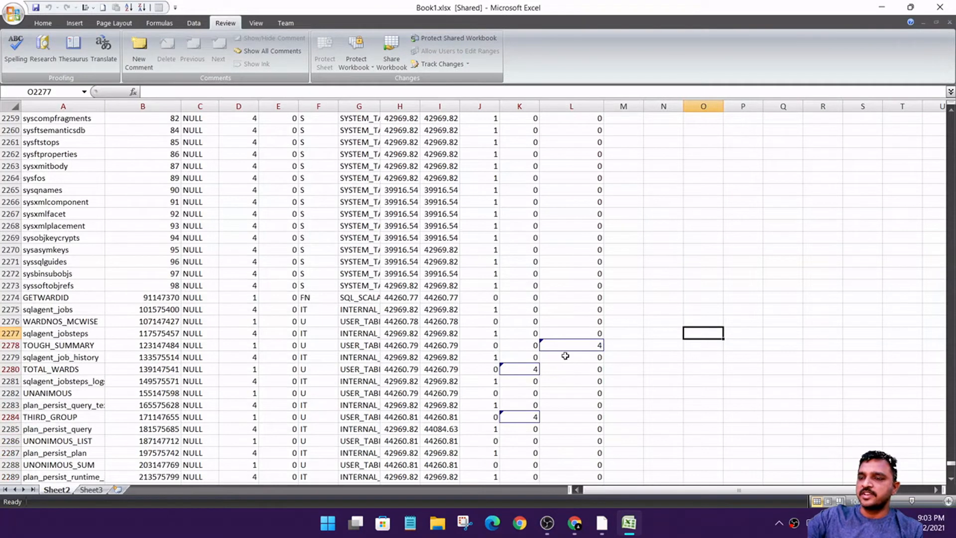
scroll(542, 340, "up", 9)
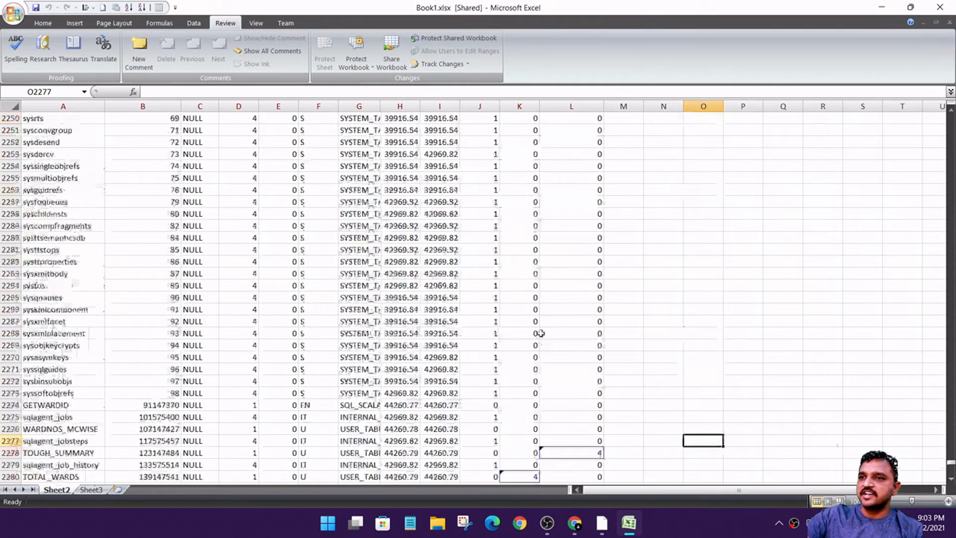
scroll(533, 287, "up", 20)
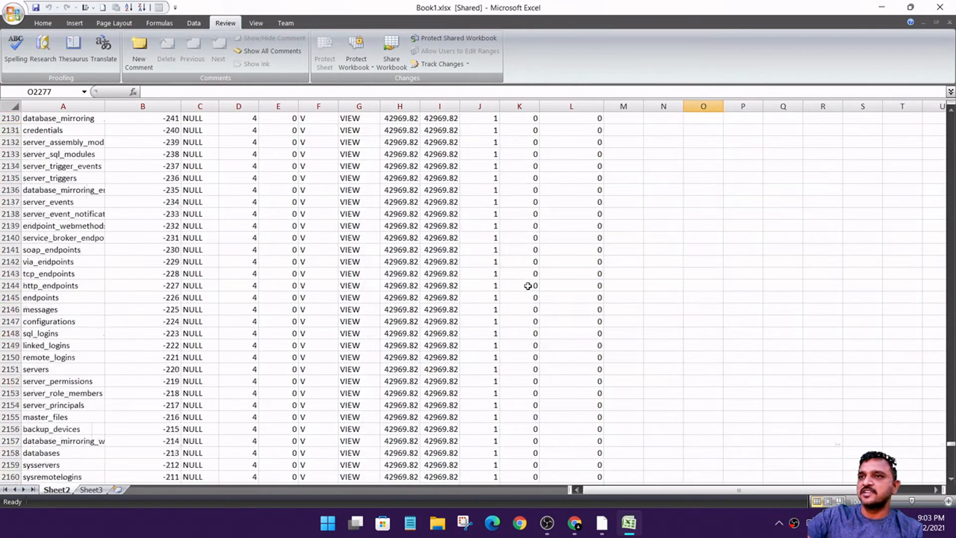
scroll(188, 288, "up", 20)
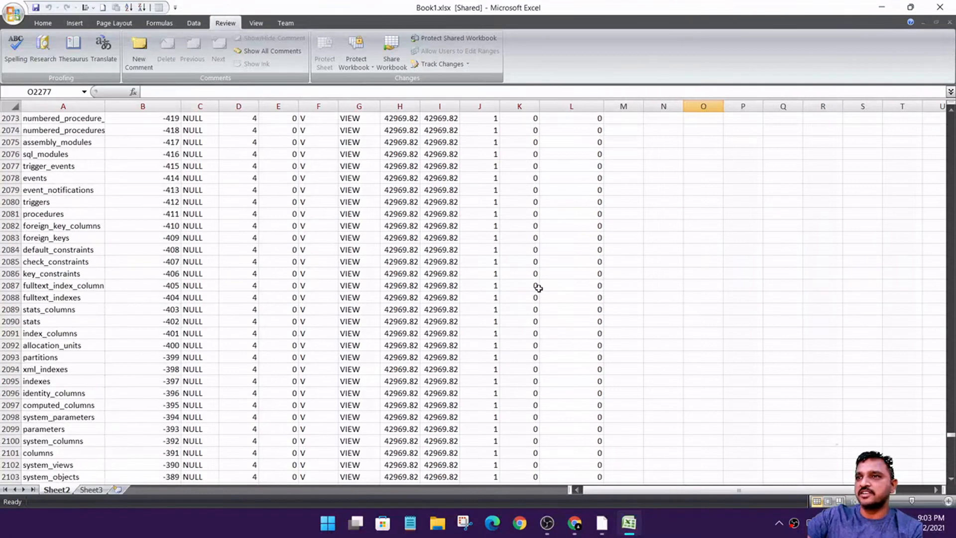
scroll(540, 286, "up", 4)
left_click_drag(951, 427, 949, 107)
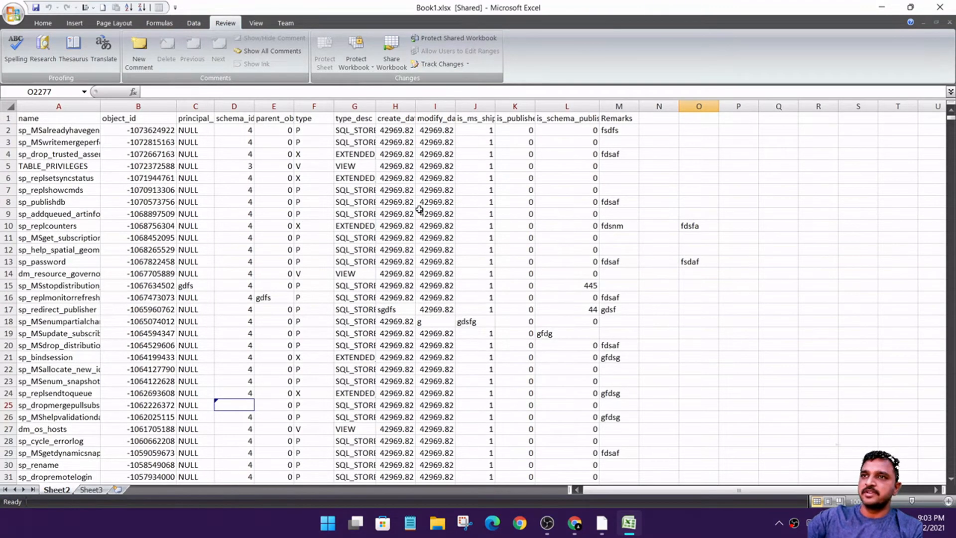
List all changes made by everyone in columns A to L on a new sheet, keeping the on-screen highlighting
left_click(441, 64)
left_click(435, 74)
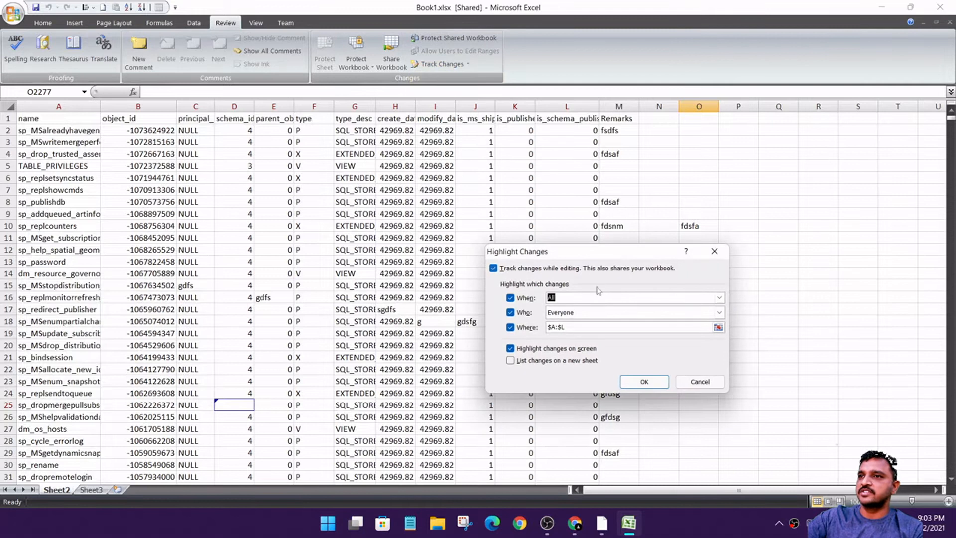
left_click(510, 360)
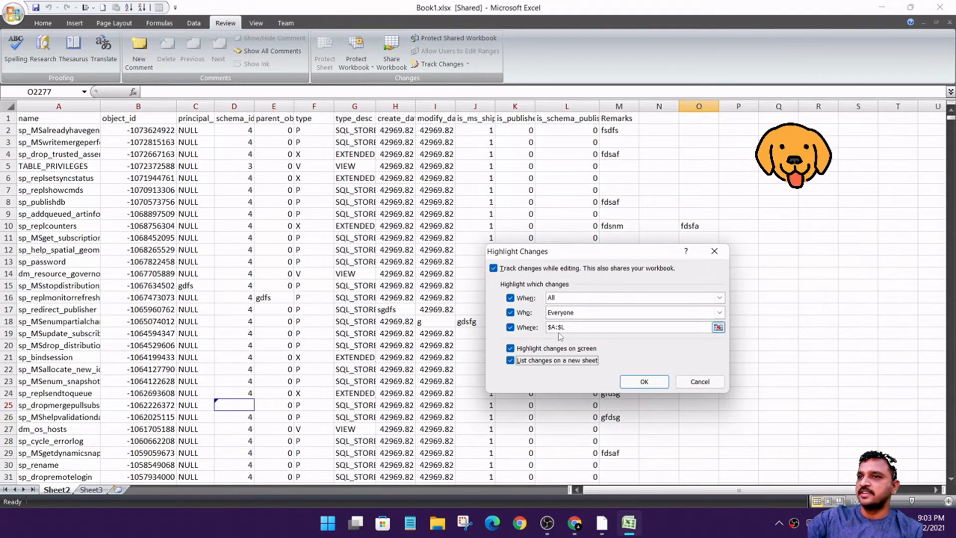
left_click(643, 382)
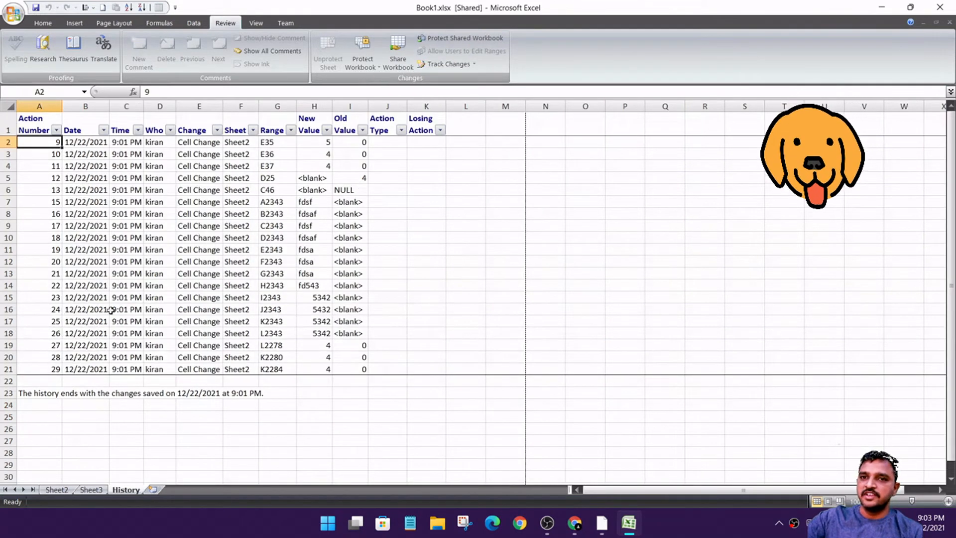
Examine the History sheet's date, time, who, change, sheet, range and new value columns for the recorded edits
left_click(91, 144)
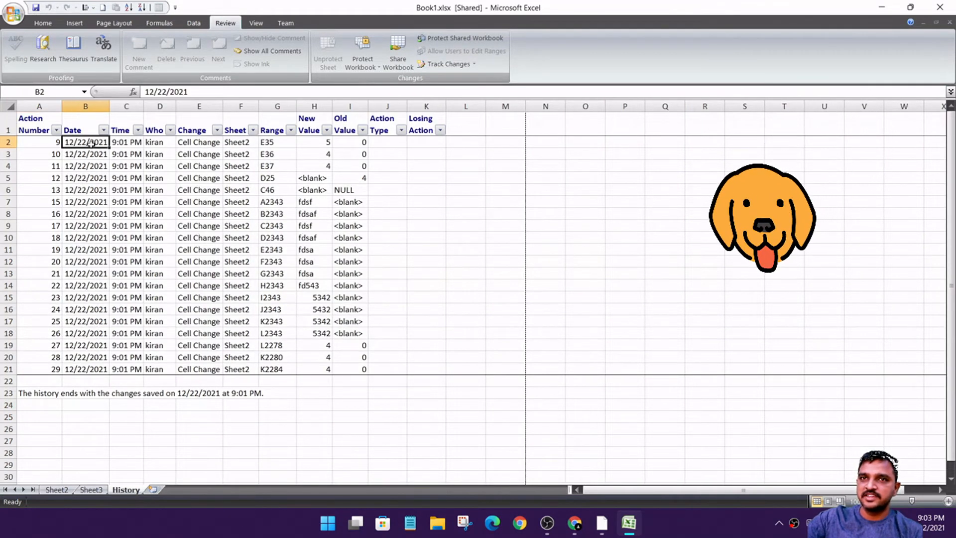
left_click_drag(91, 143, 91, 298)
left_click_drag(127, 144, 154, 333)
left_click_drag(207, 145, 212, 297)
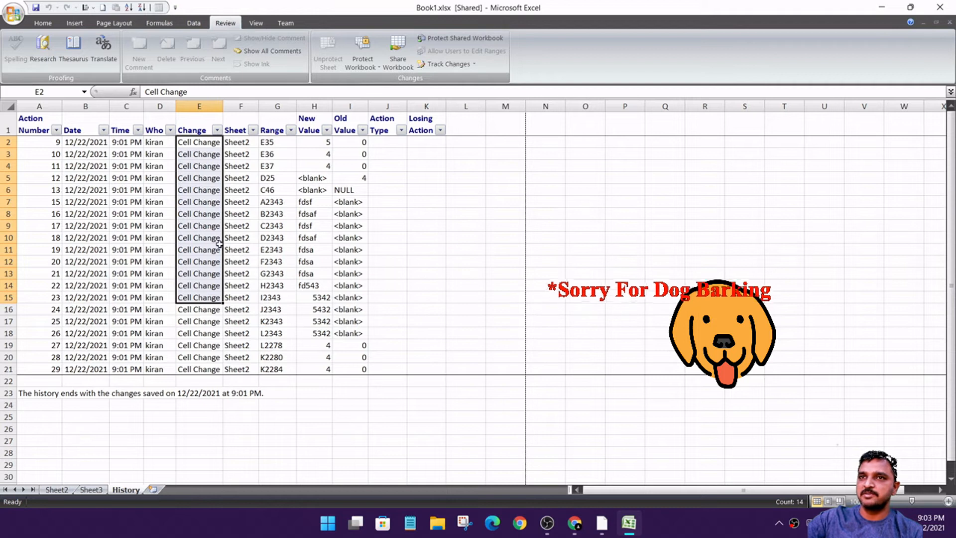
left_click_drag(236, 141, 236, 165)
left_click(277, 141)
left_click_drag(277, 142, 277, 194)
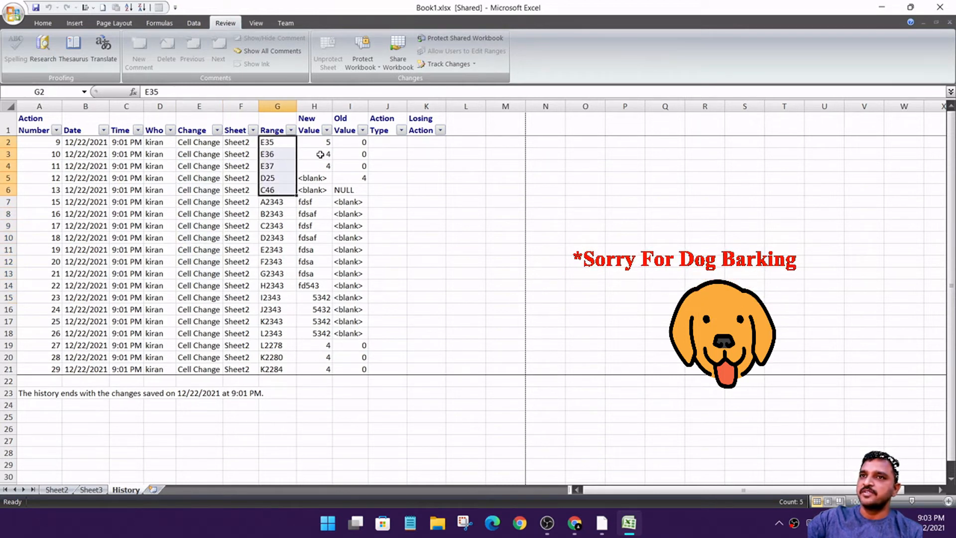
left_click(321, 154)
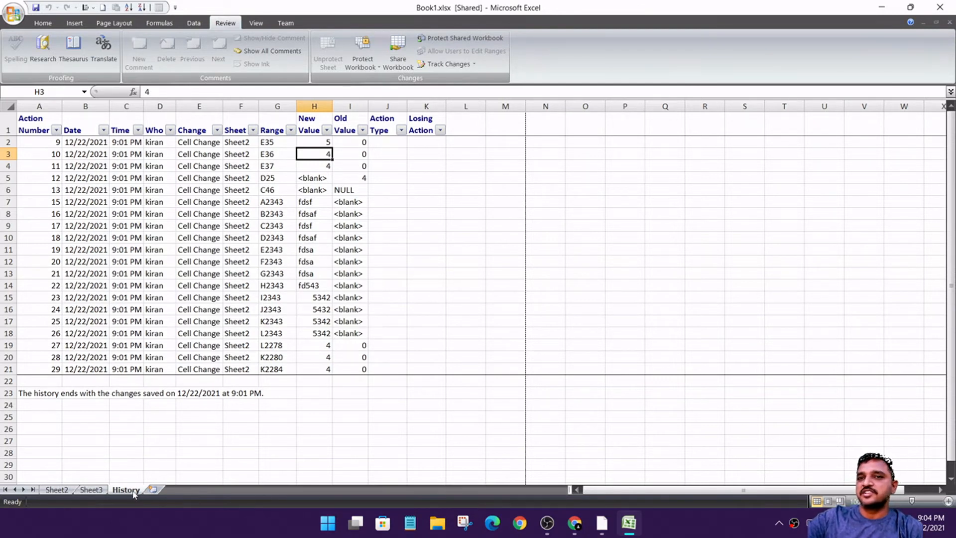
Start reviewing the changes not yet reviewed, made by everyone in columns A to L of Sheet2
left_click(90, 491)
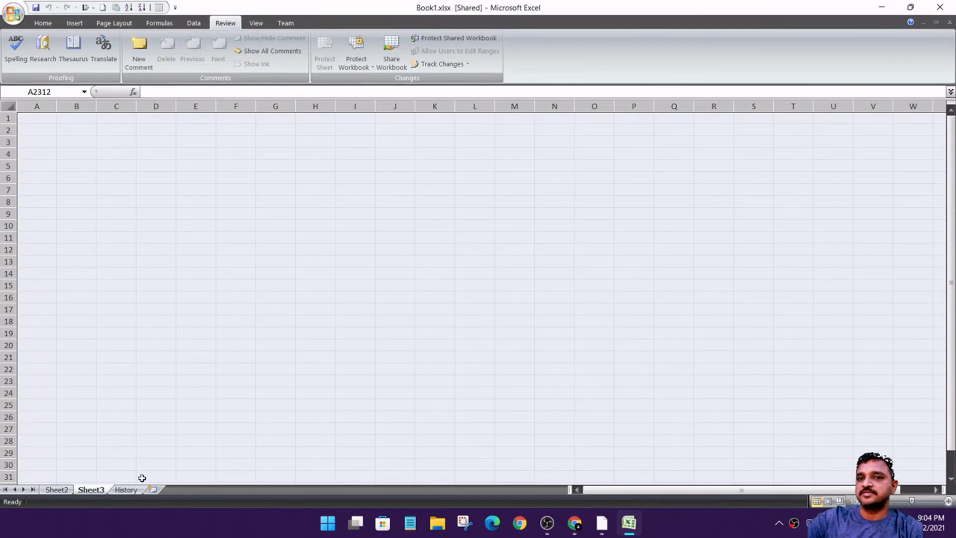
left_click(56, 490)
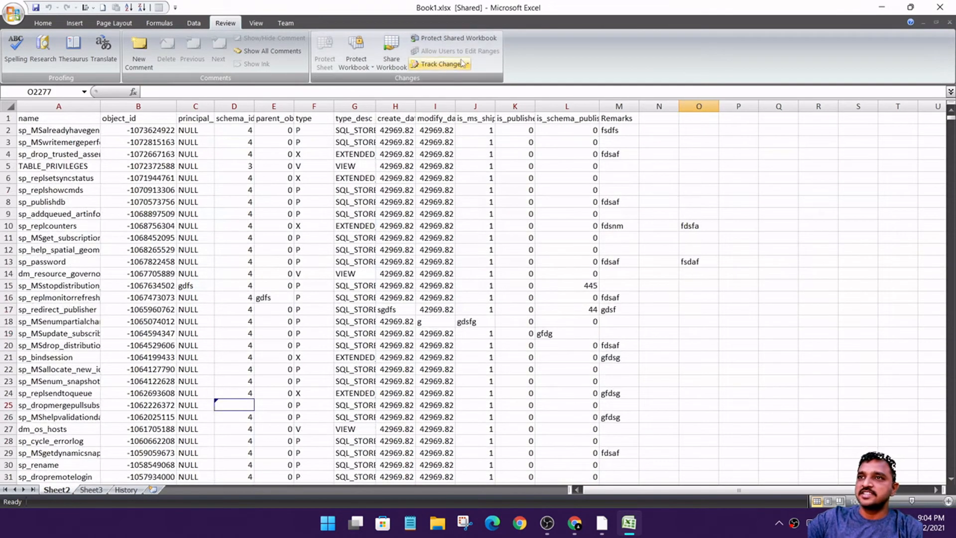
scroll(494, 262, "down", 6)
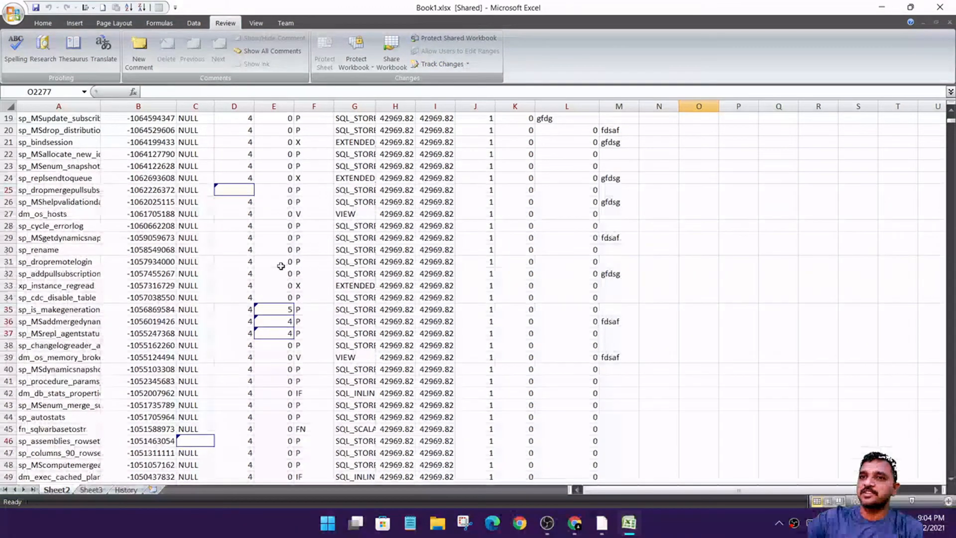
scroll(321, 272, "up", 3)
scroll(324, 273, "up", 3)
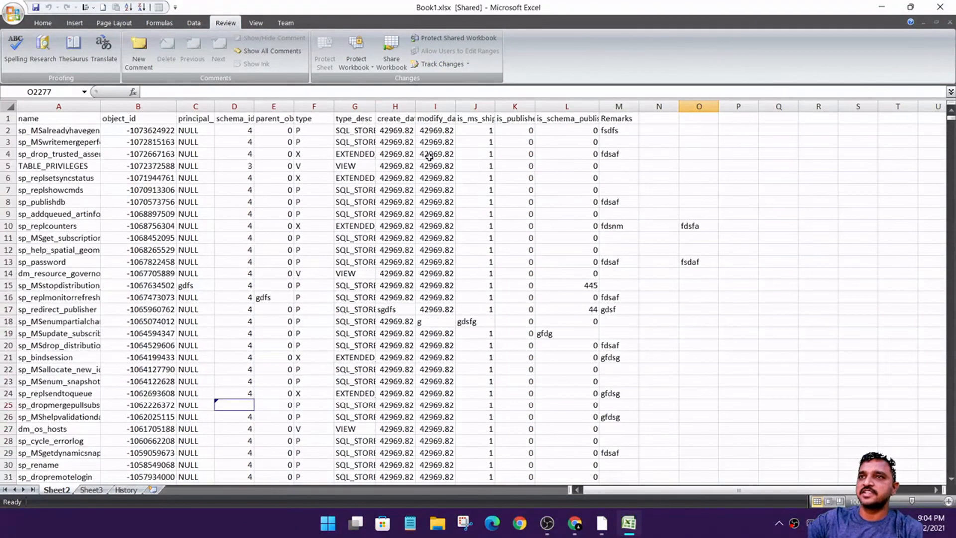
left_click(440, 64)
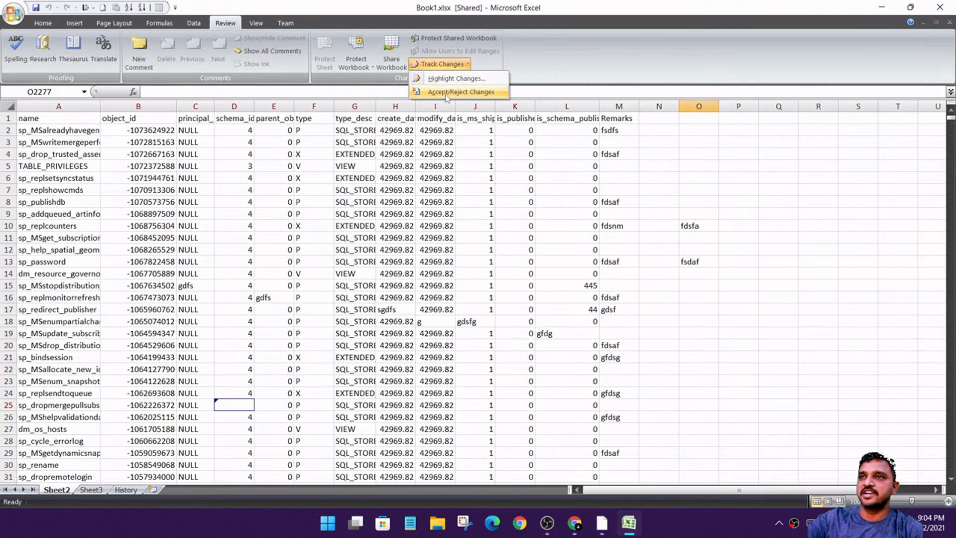
left_click(445, 93)
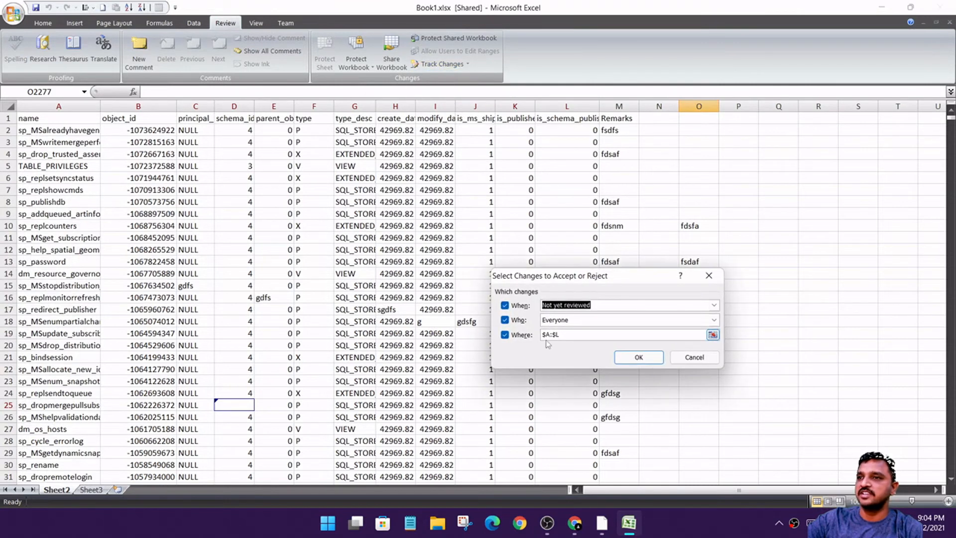
left_click(639, 357)
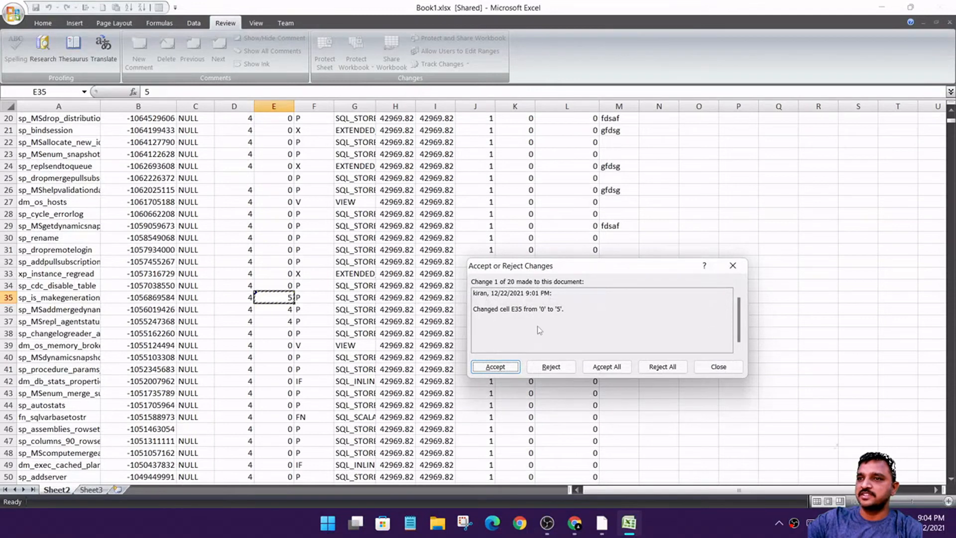
Accept the tracked changes in cells E35, E36 and E37, and reject the change in D25
left_click(502, 368)
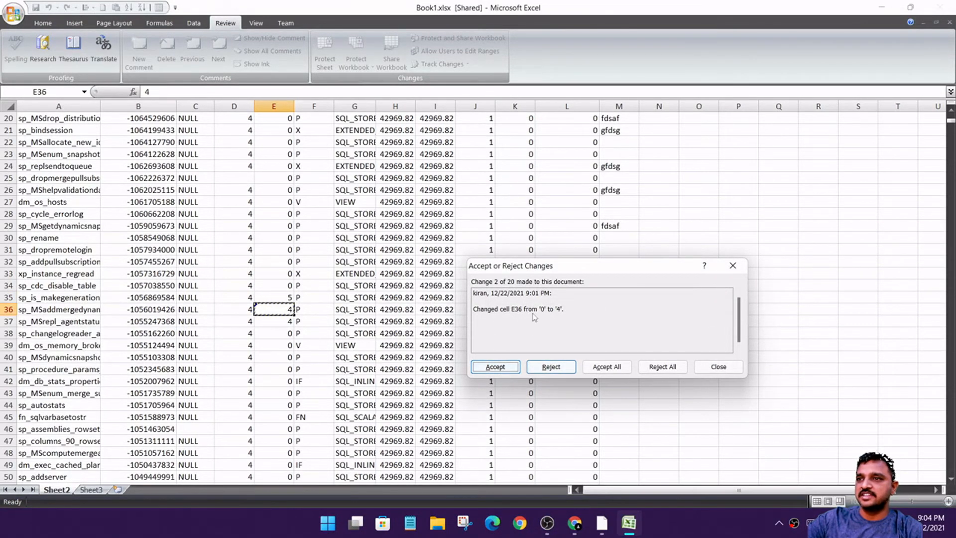
left_click(500, 368)
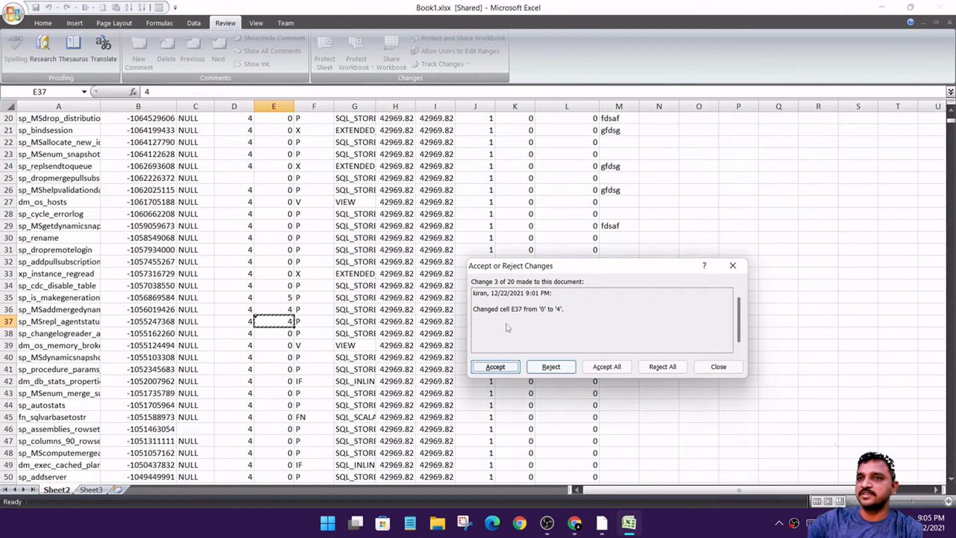
left_click(505, 367)
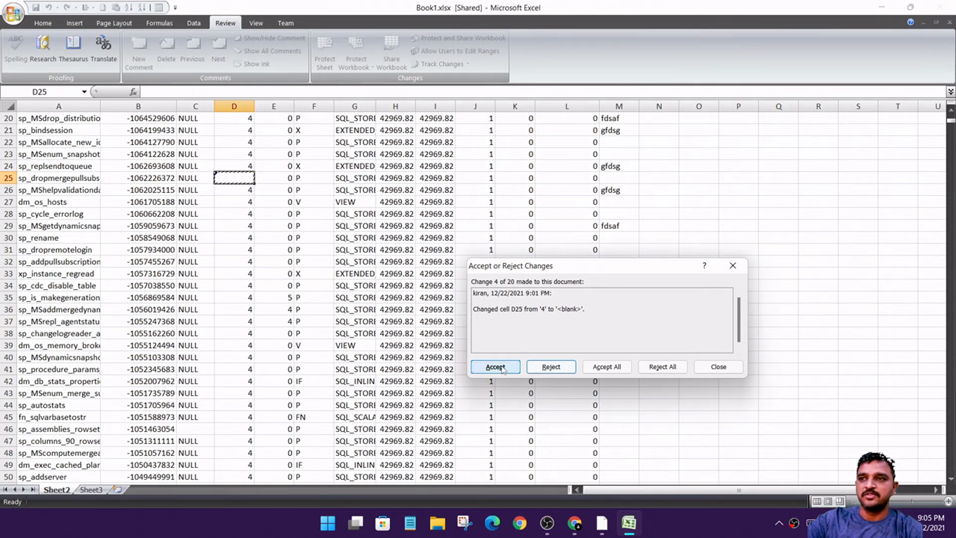
left_click(549, 370)
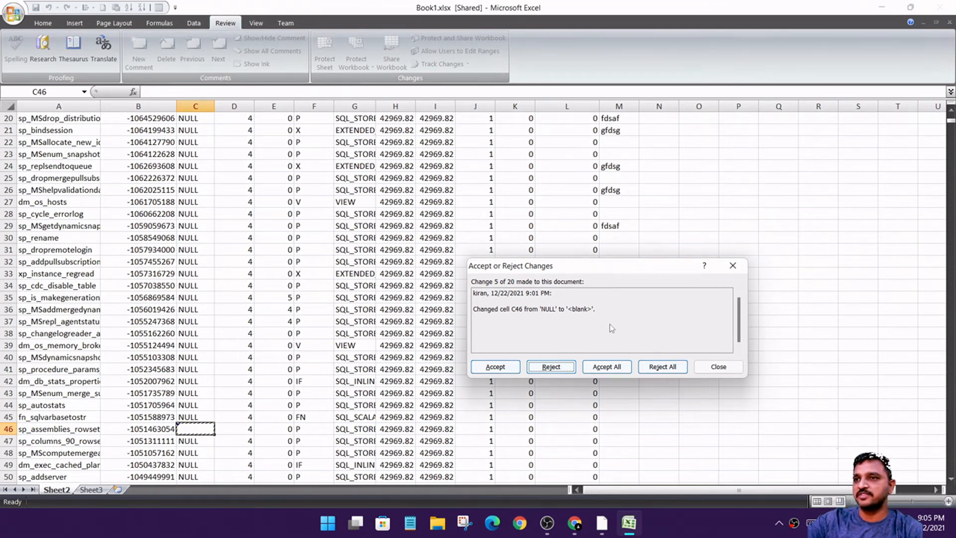
Accept the remaining tracked changes one by one, starting with cell C46
left_click(495, 367)
left_click(495, 367)
left_click(495, 367)
left_click(496, 367)
left_click(495, 367)
left_click(496, 367)
left_click(496, 367)
left_click(495, 367)
left_click(496, 367)
left_click(495, 367)
left_click(495, 367)
left_click(495, 366)
left_click(495, 367)
left_click(496, 367)
left_click(743, 321)
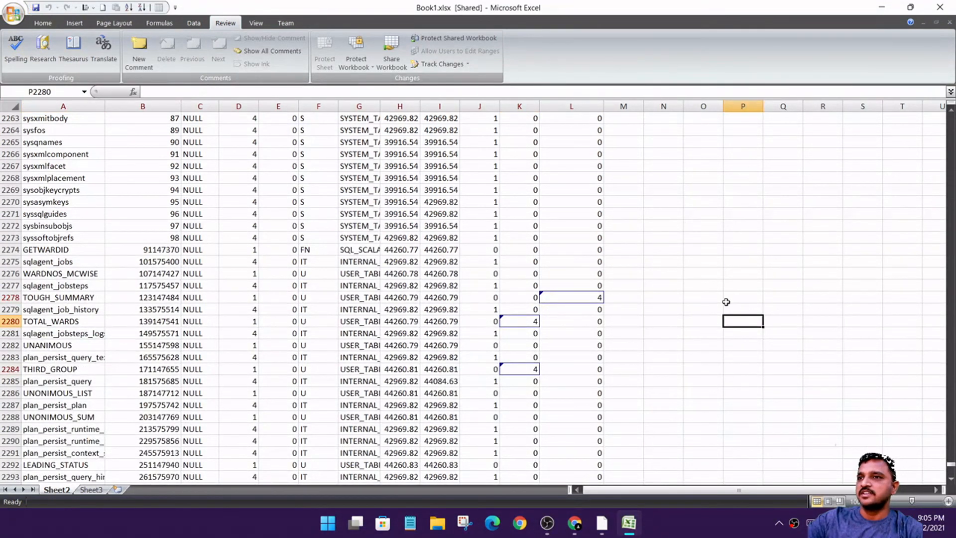
List all changes by everyone in columns A to L on a new History sheet, keeping on-screen highlighting
left_click(667, 265)
scroll(557, 289, "down", 7)
scroll(557, 290, "up", 13)
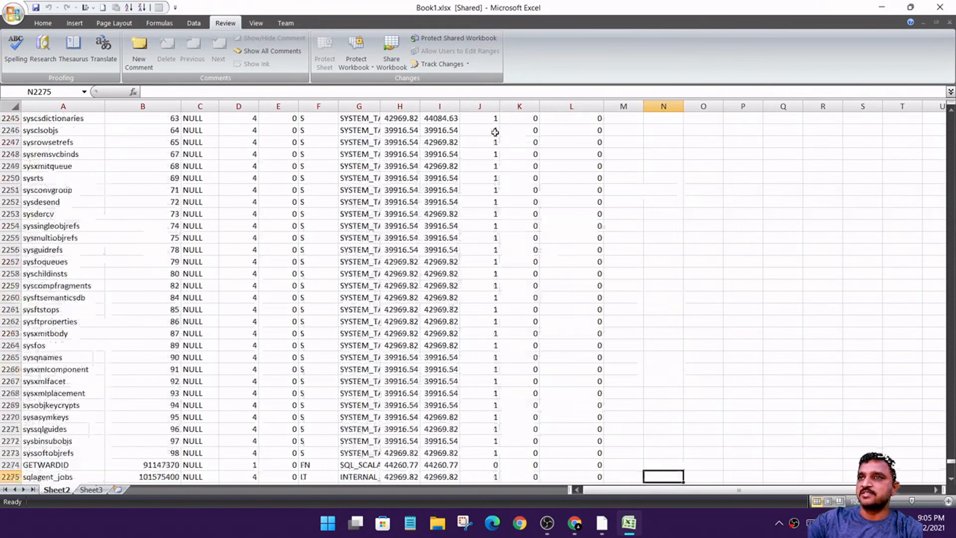
left_click(458, 62)
left_click(454, 75)
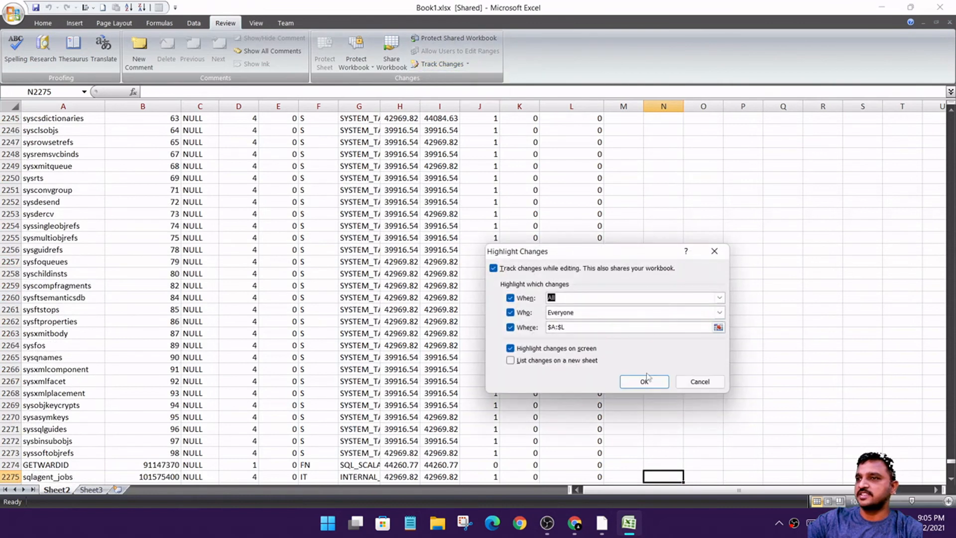
left_click(511, 360)
left_click(644, 381)
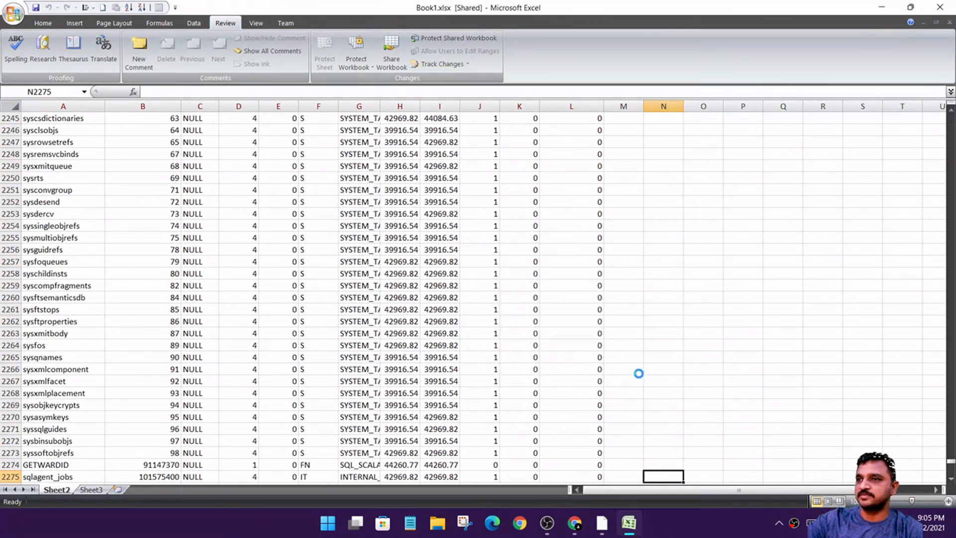
left_click(521, 273)
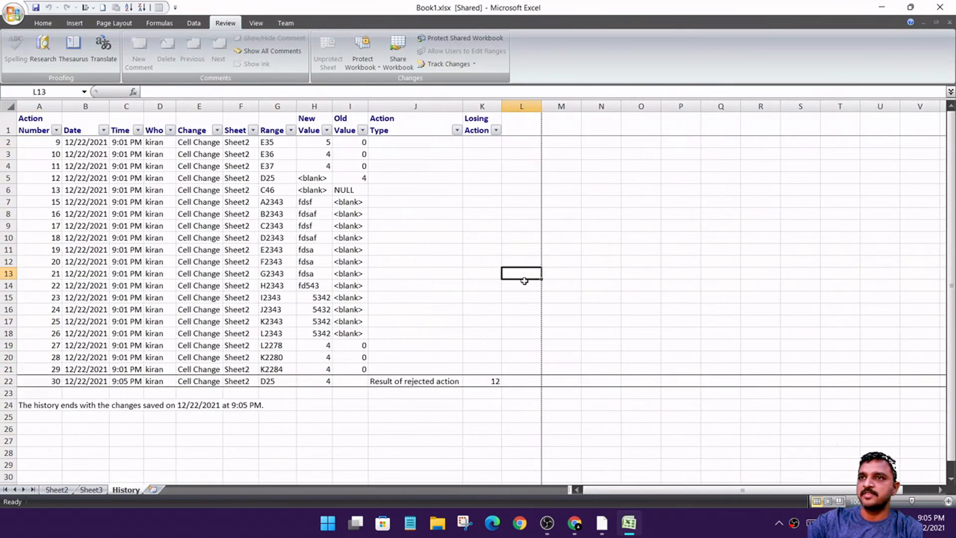
Return to Sheet2 and limit the highlighted and listed changes to those made since the last save
left_click(91, 489)
left_click(57, 489)
scroll(547, 224, "up", 13)
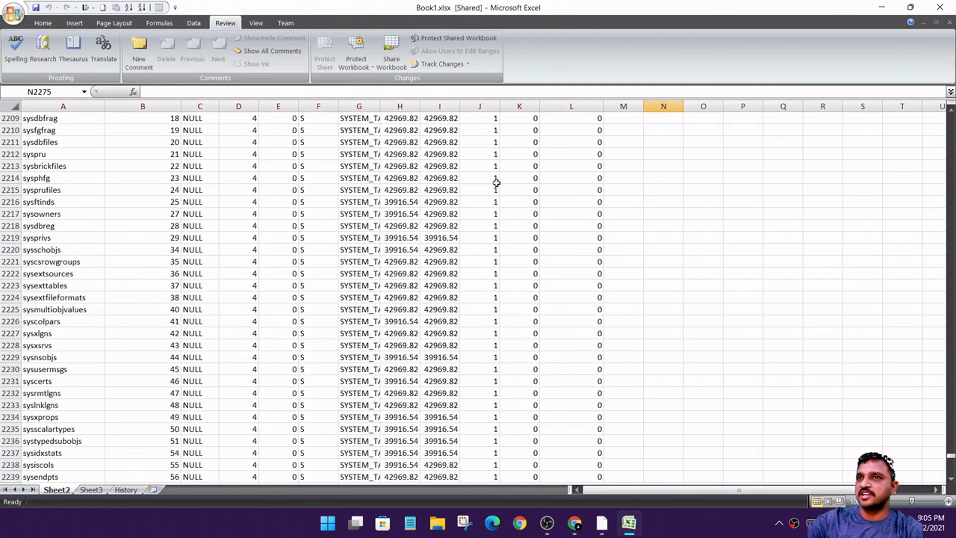
scroll(496, 183, "up", 5)
left_click(442, 64)
left_click(453, 78)
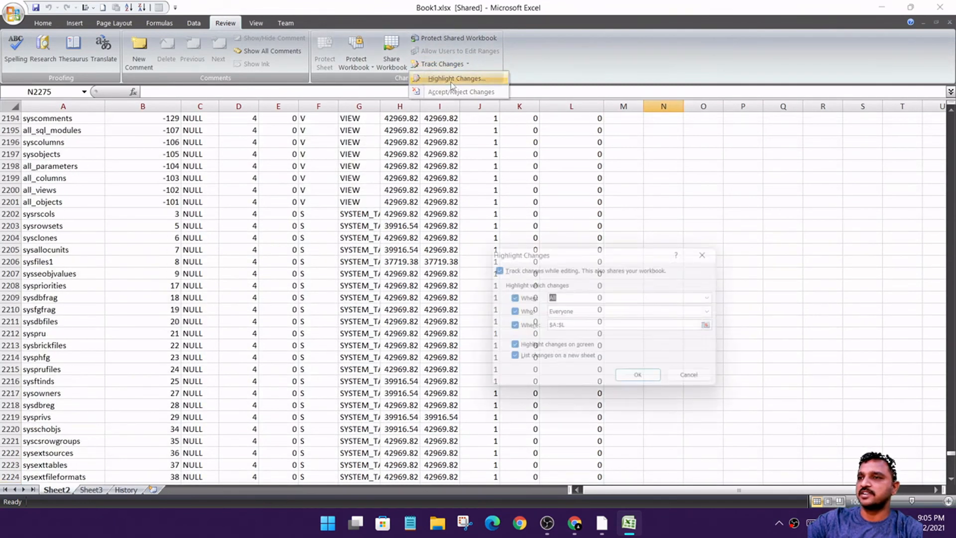
left_click(719, 297)
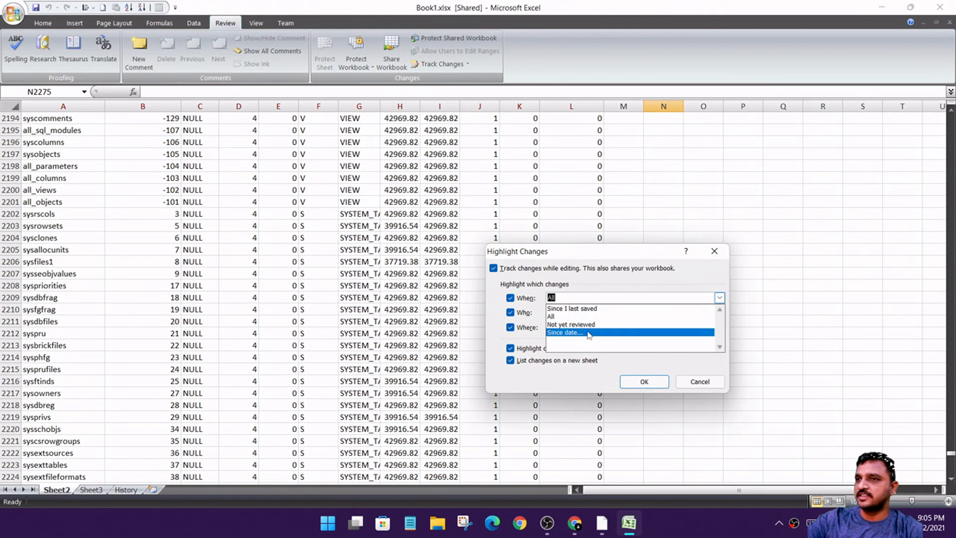
left_click(601, 289)
left_click(719, 297)
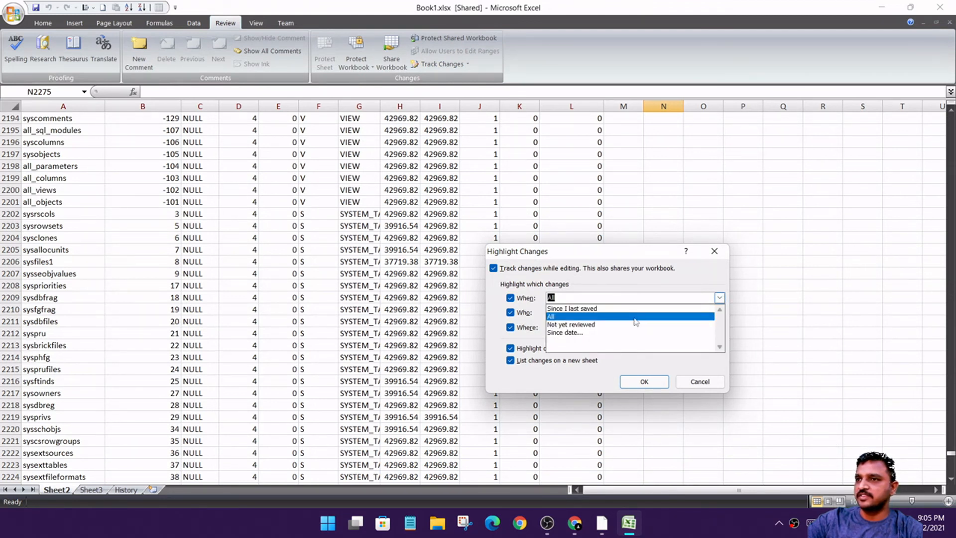
left_click(616, 309)
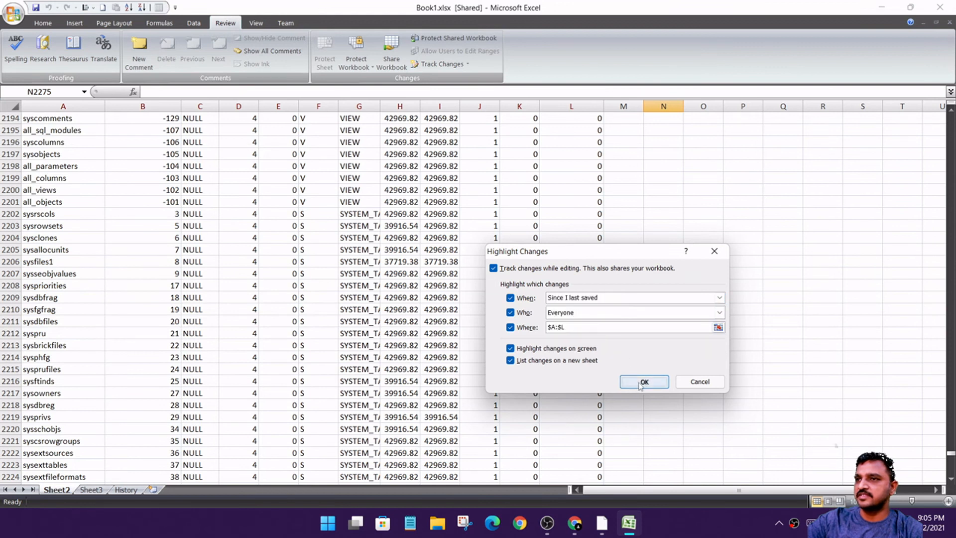
left_click(640, 382)
left_click(479, 293)
Look through Sheet2, especially rows 1 to 73, to check for cells still highlighted as changed
scroll(166, 369, "down", 4)
scroll(522, 231, "up", 20)
scroll(511, 239, "up", 20)
left_click_drag(950, 438, 950, 120)
left_click(739, 284)
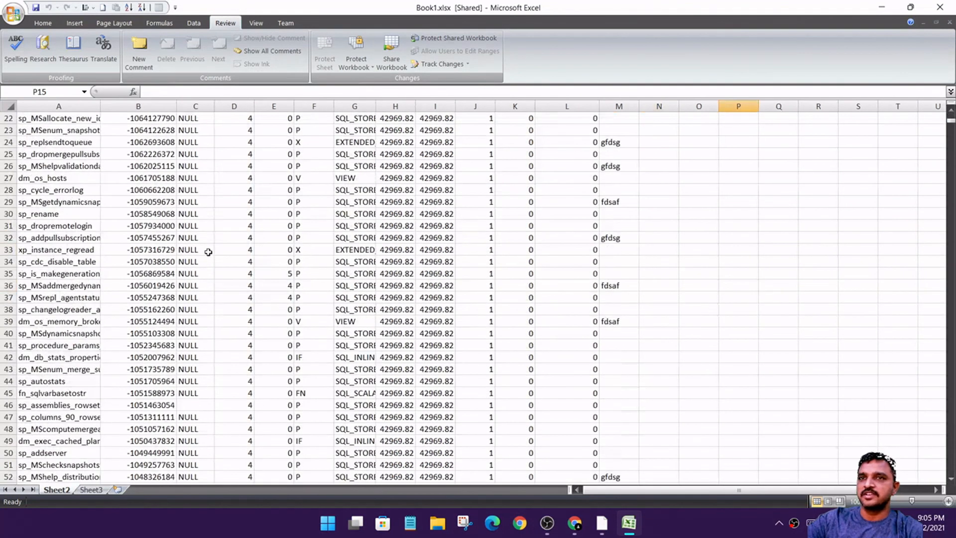
scroll(324, 299, "down", 7)
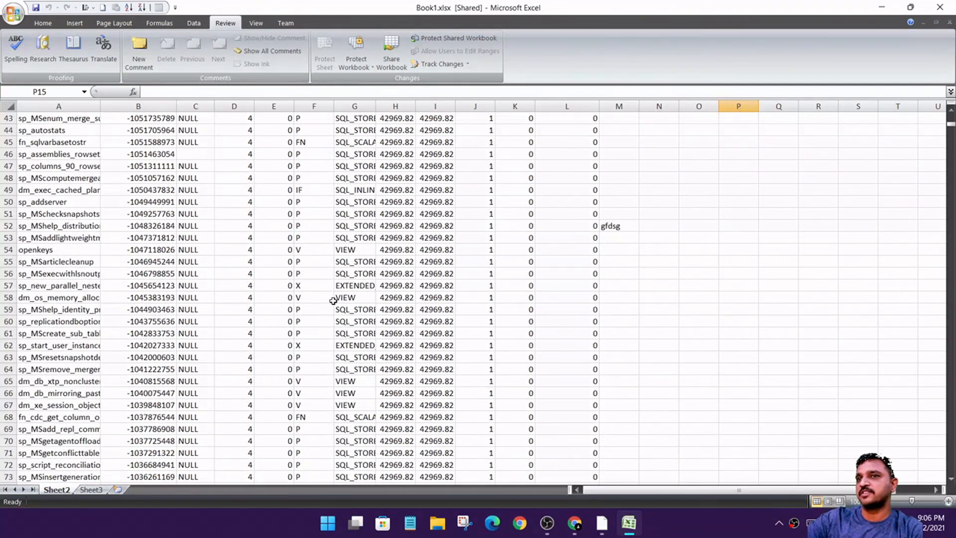
left_click(296, 251)
scroll(592, 261, "down", 6)
scroll(590, 269, "up", 11)
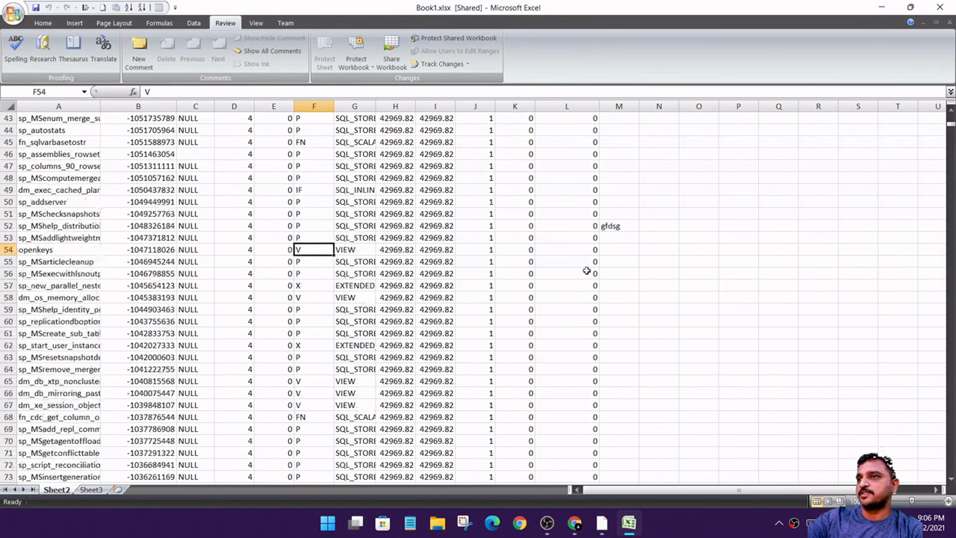
left_click(606, 251)
left_click(610, 201)
left_click(610, 155)
scroll(610, 235, "up", 7)
scroll(610, 236, "up", 2)
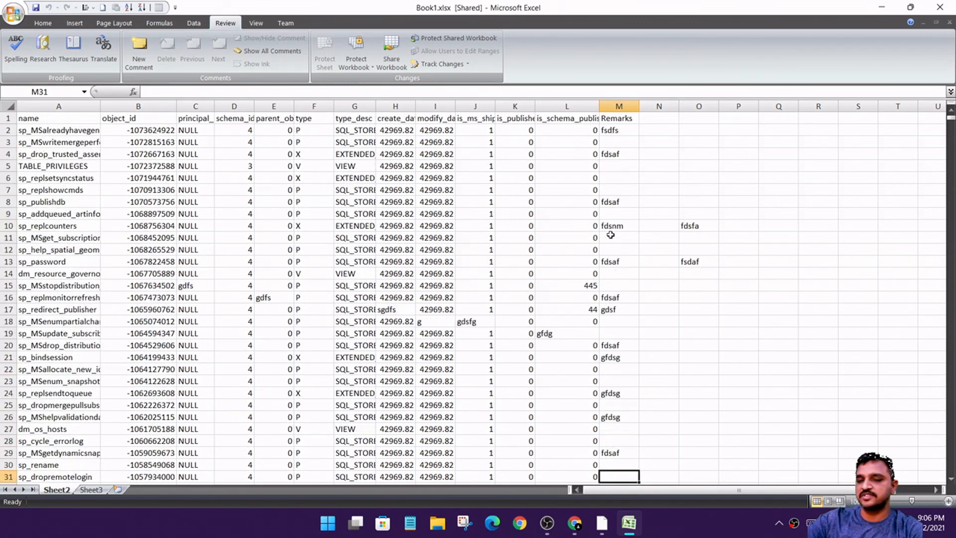